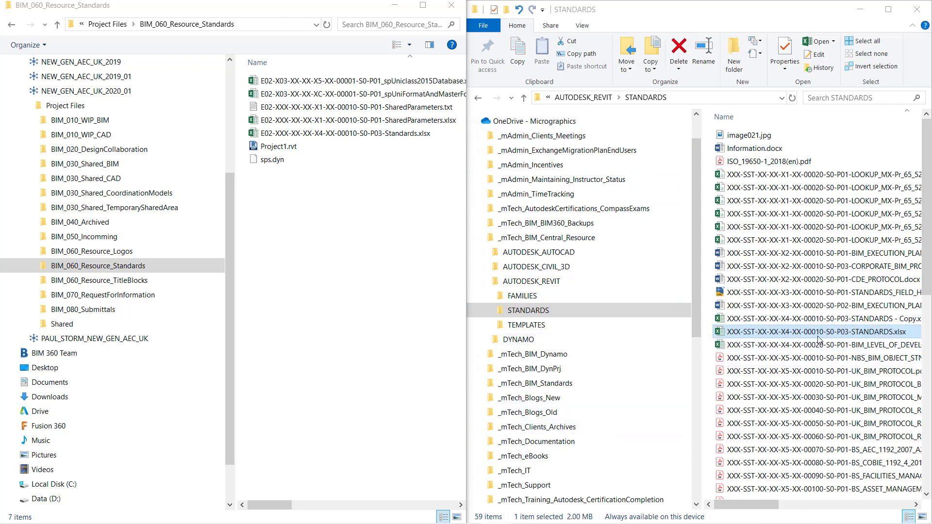
Open the XXX-SST-XX-XX-X4-XX-00010-S0-P03-STANDARDS.xlsx workbook from the Autodesk Revit STANDARDS folder and enable its content
double_click(838, 339)
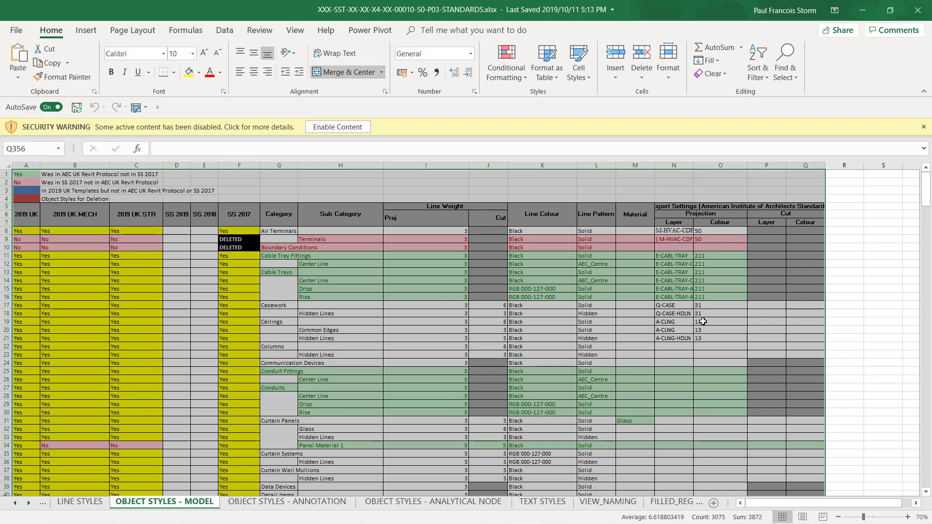
click(340, 127)
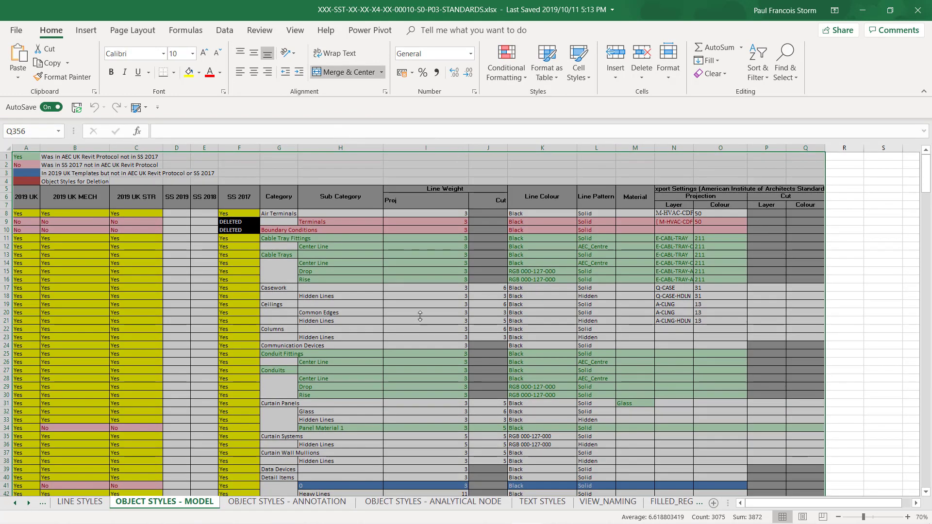
click(462, 305)
click(465, 321)
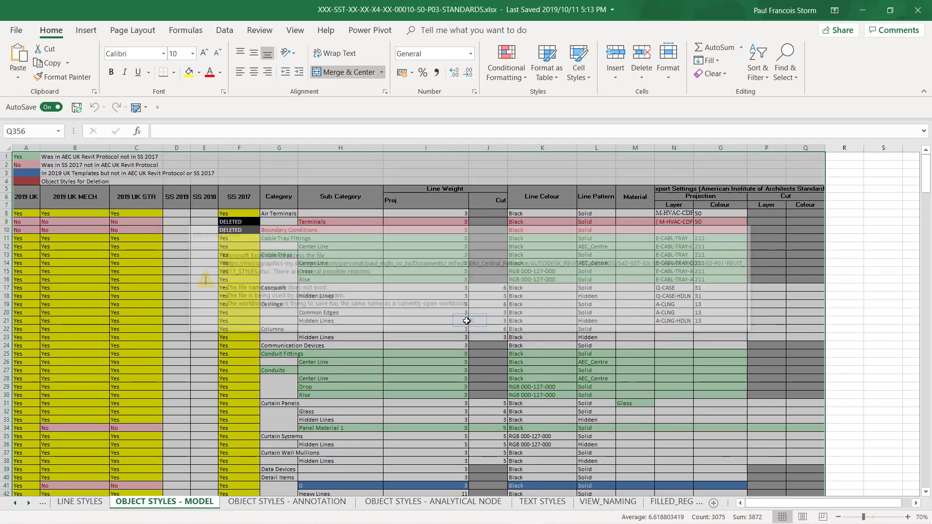
click(842, 245)
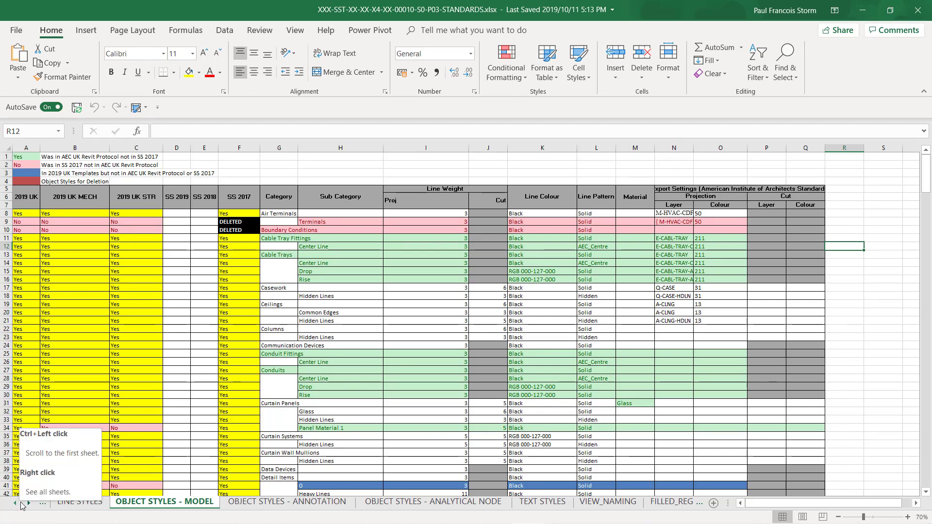
Look through the full list of worksheets in the standards workbook, then close the workbook
right_click(22, 505)
scroll(68, 372, down, 5)
scroll(68, 371, up, 10)
scroll(68, 371, down, 5)
scroll(69, 369, up, 10)
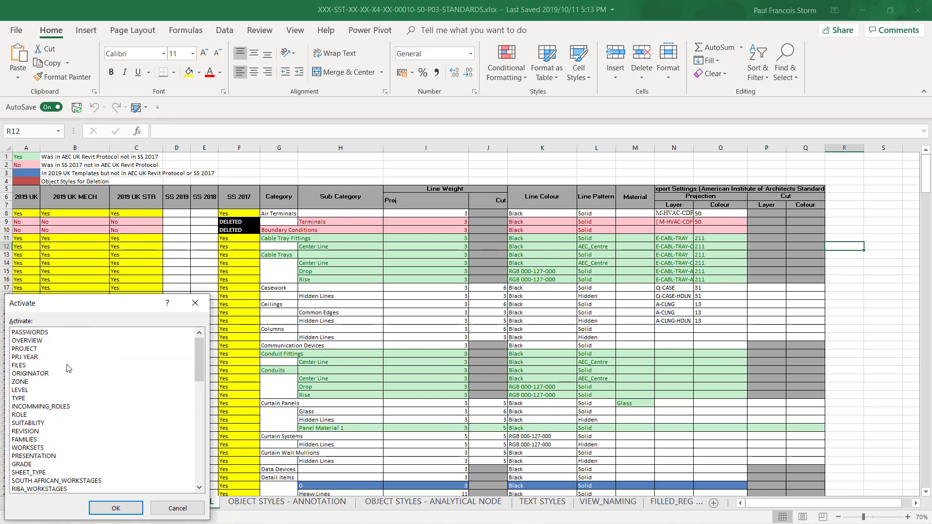
drag(195, 305, 196, 310)
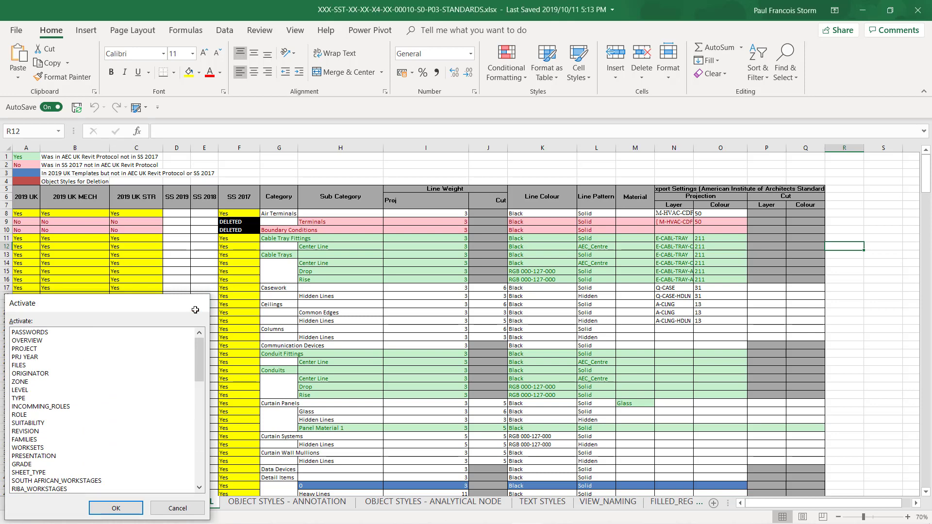
key(Escape)
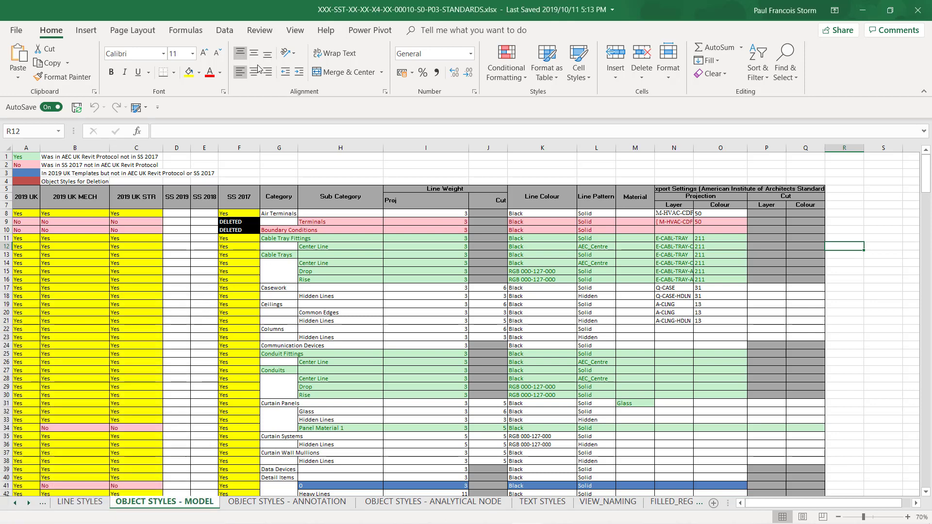
click(917, 14)
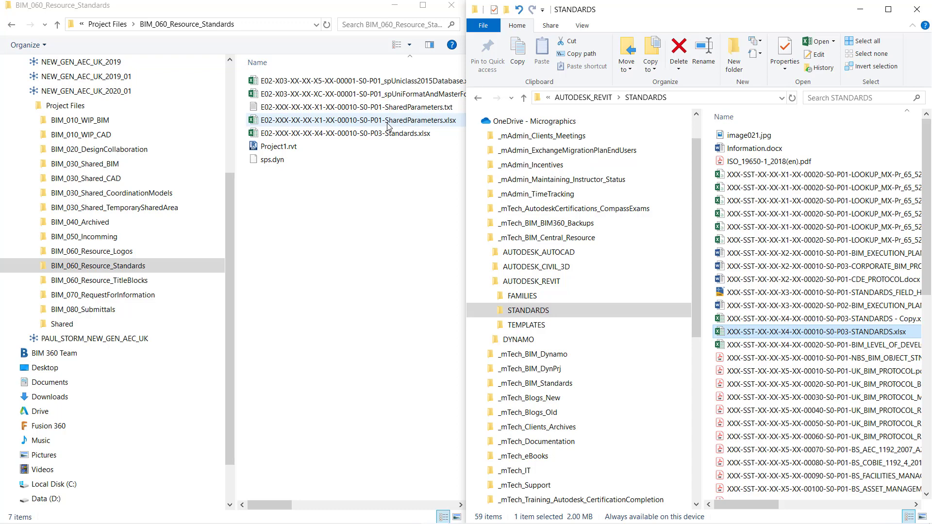
Switch to BIM 360 in Chrome, open E02-XXX-XX-XX-X1-XX-00010-S0-P01-SharedParameters.xlsx for browser editing, and view its shared parameter sheet
click(339, 215)
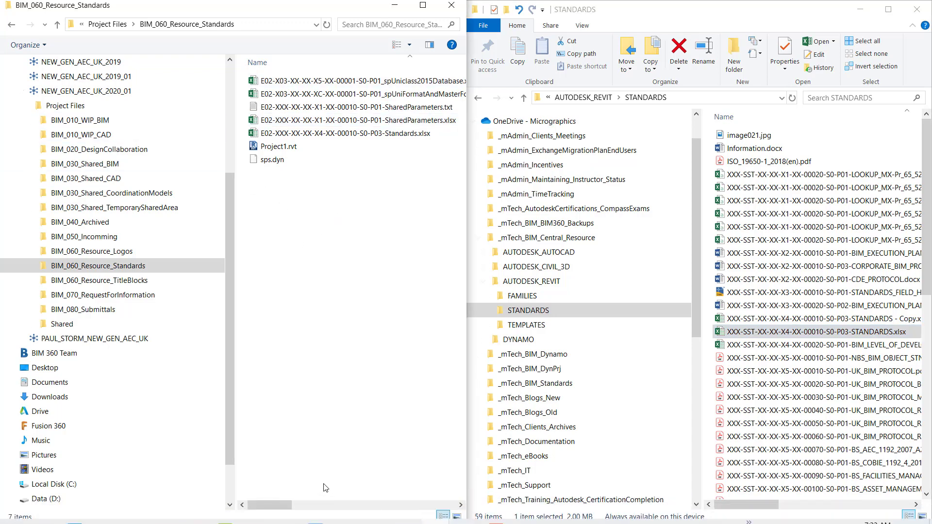
mouse_move(275, 516)
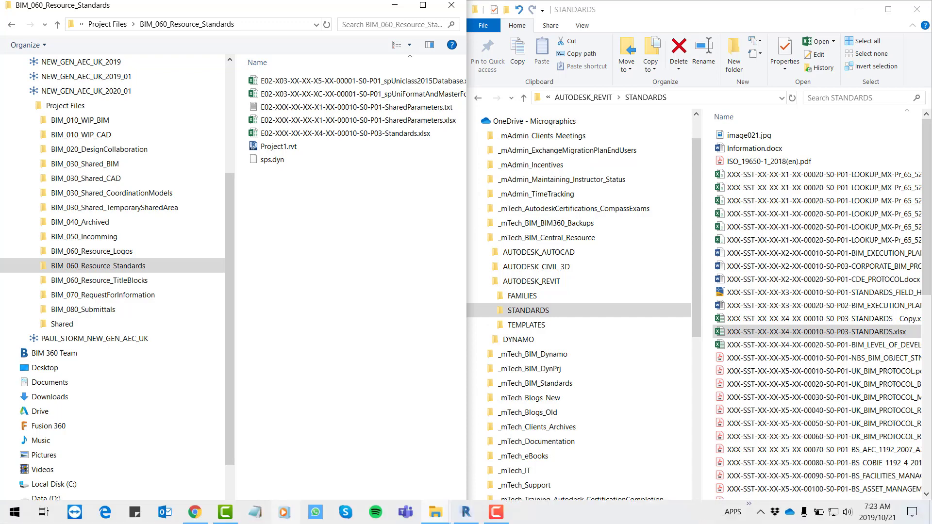
click(194, 515)
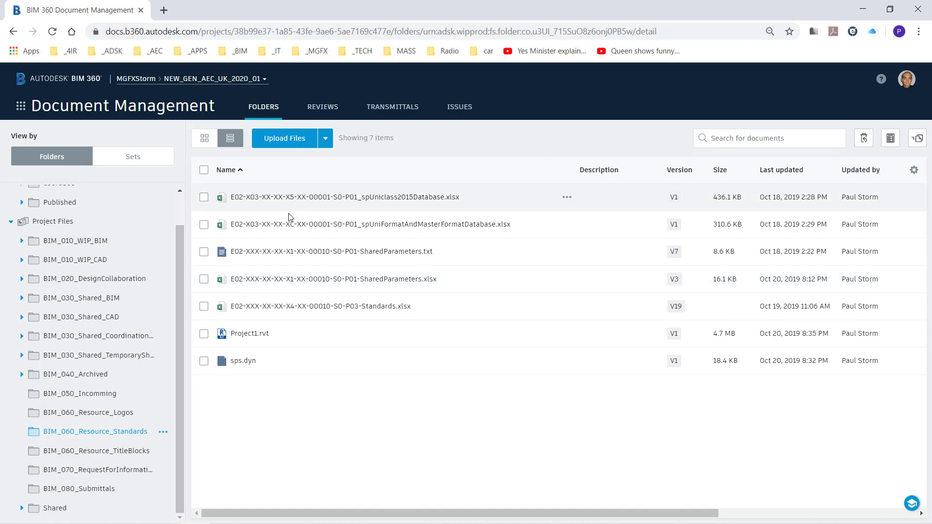
click(335, 284)
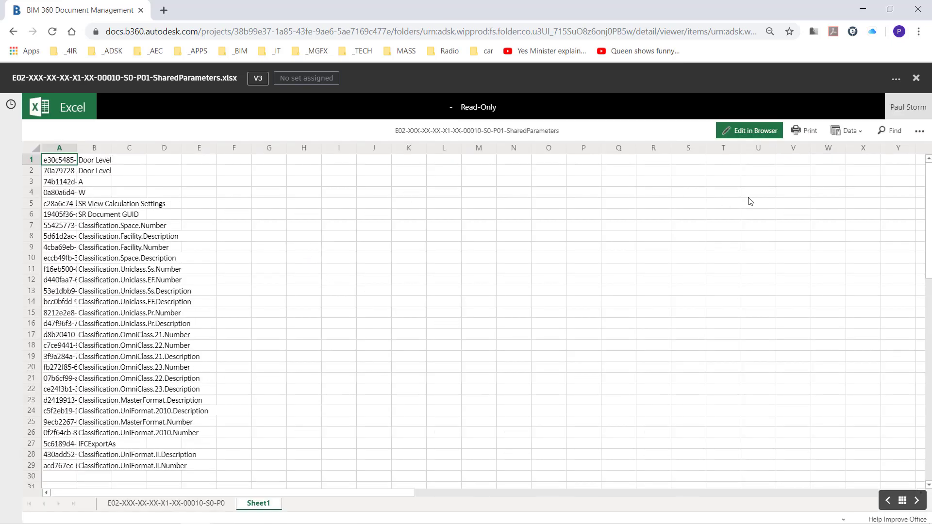
click(749, 130)
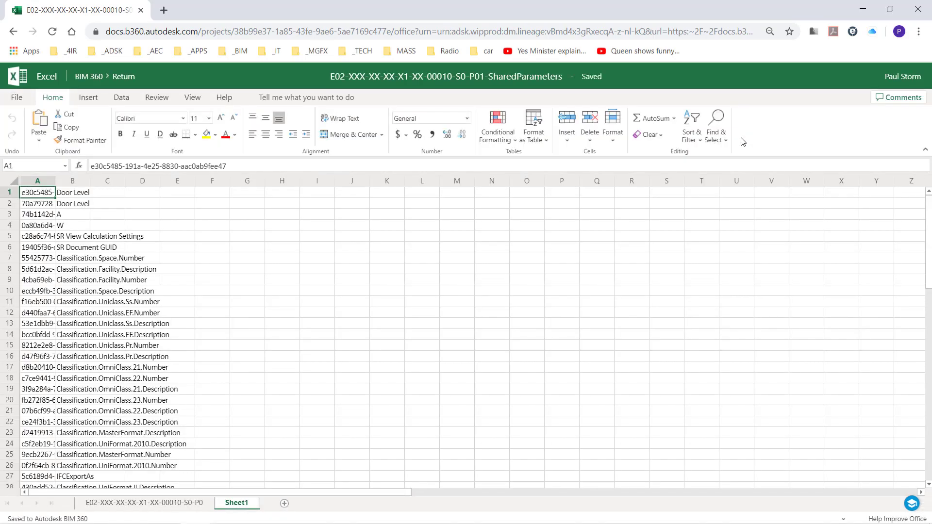
click(126, 503)
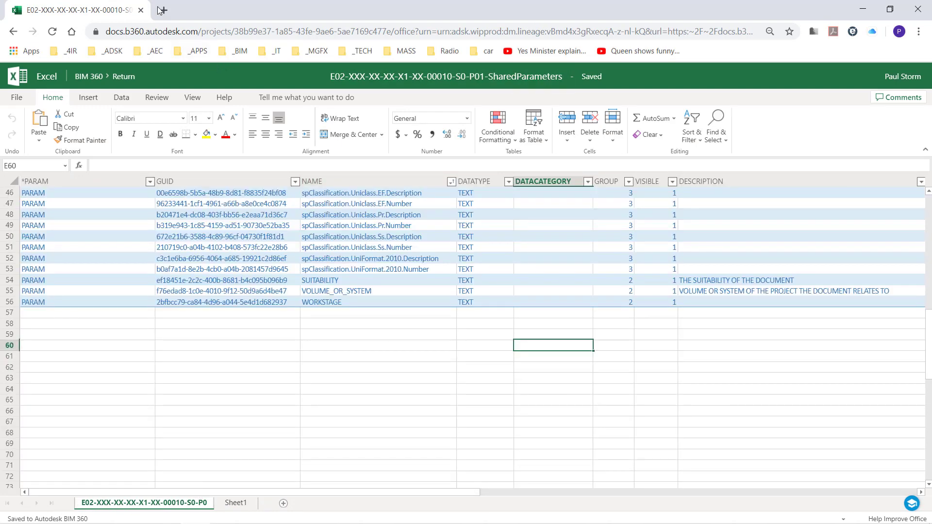
Return to the BIM_060_Resource_Standards folder and open E02-XXX-XX-XX-X4-XX-00010-S0-P03-Standards.xlsx for editing in the browser
click(14, 32)
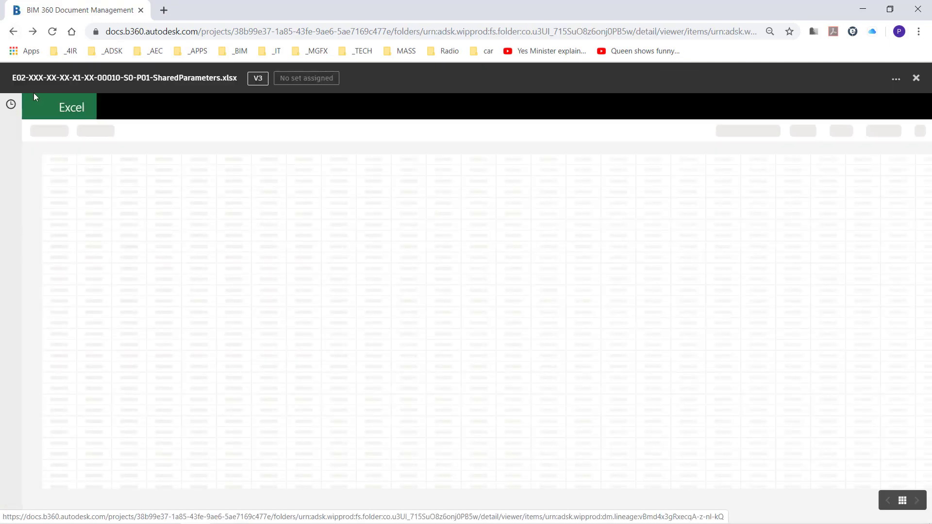
click(14, 32)
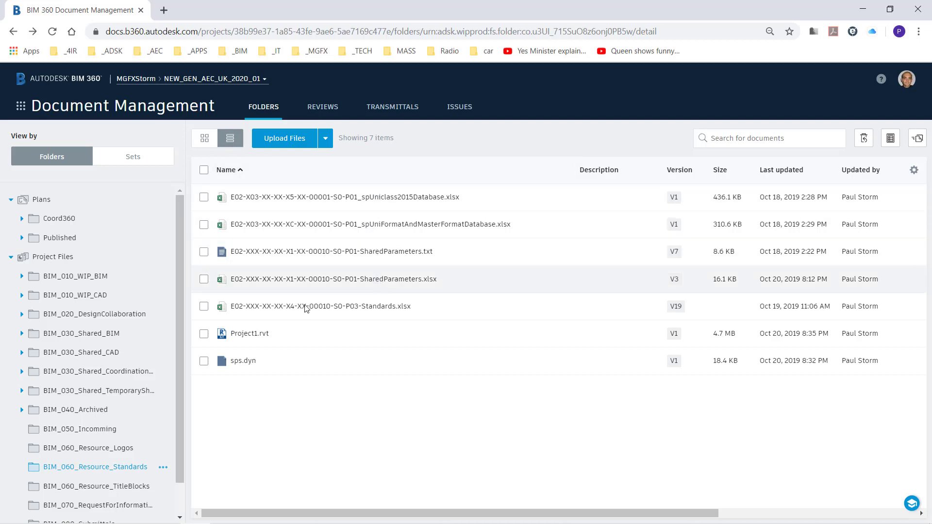
click(357, 307)
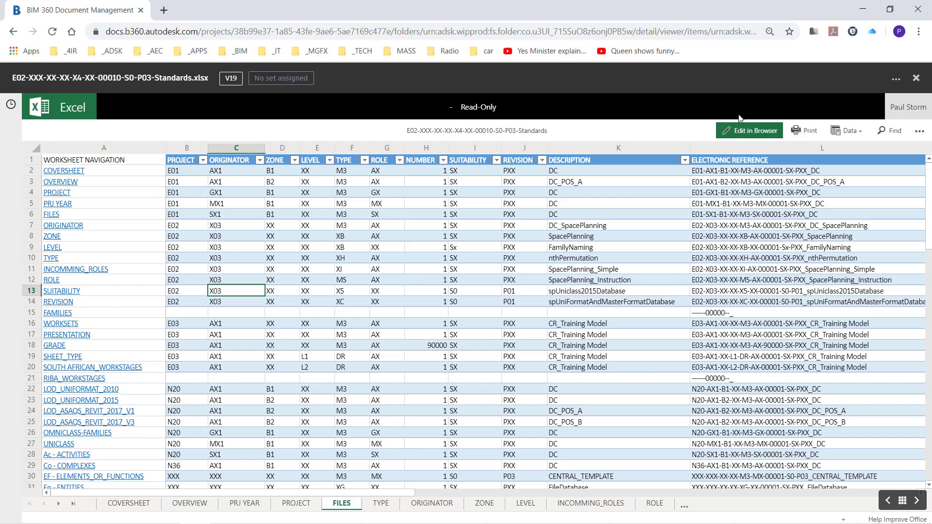
click(747, 130)
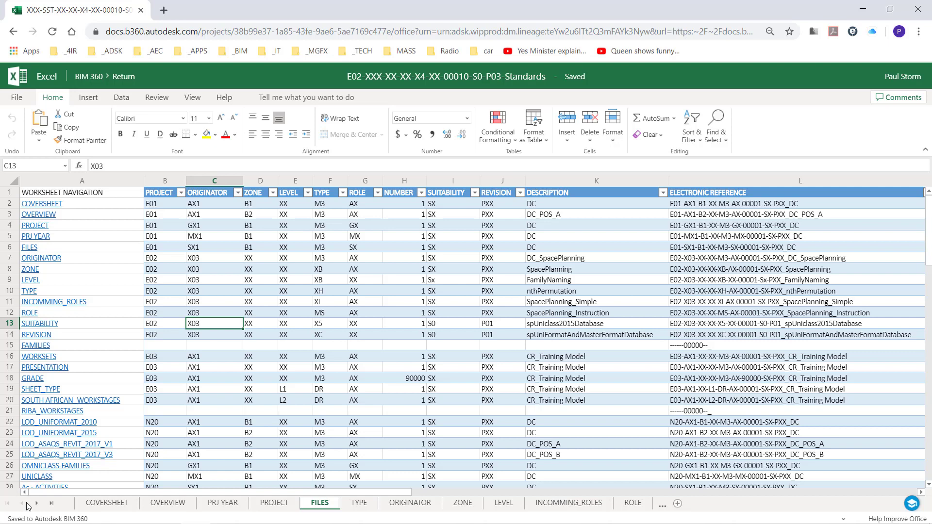
Review the worksheet navigation list on the FILES sheet to its end and follow the BIM360 link
scroll(100, 371, down, 7)
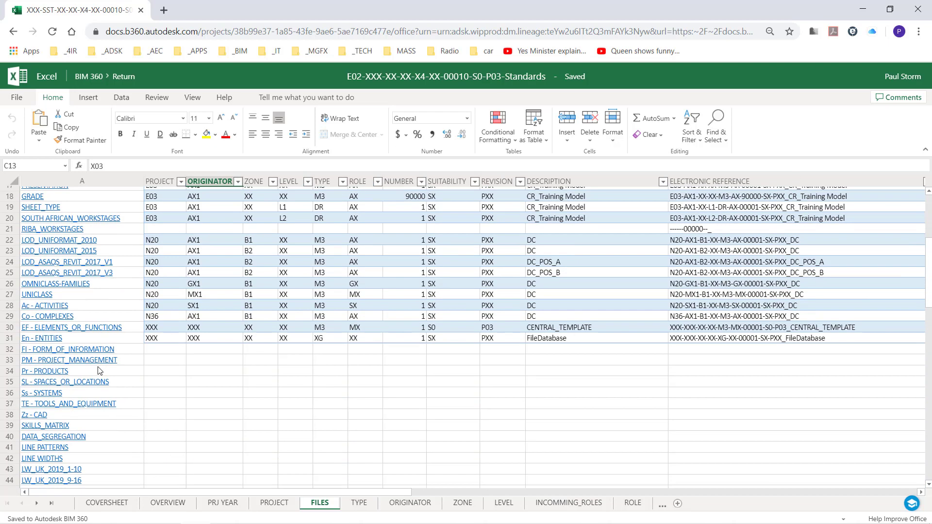
scroll(99, 371, down, 6)
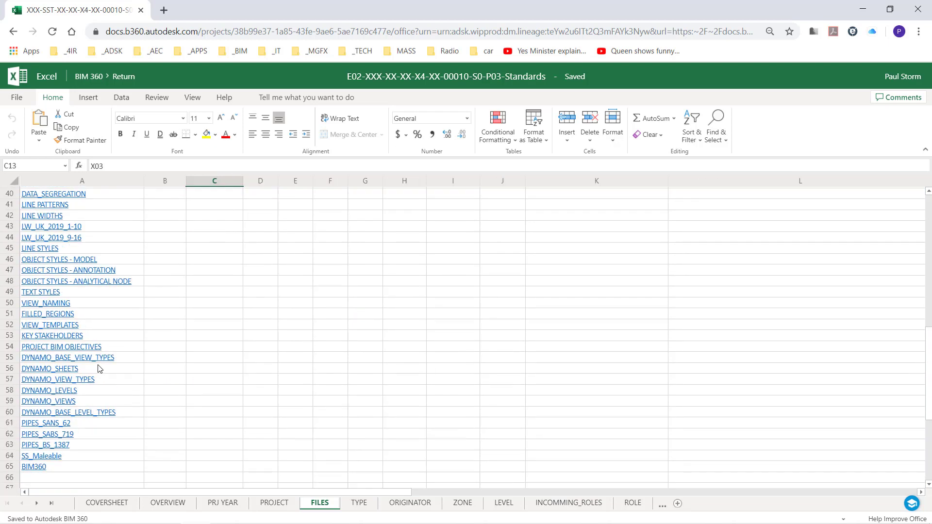
scroll(99, 369, down, 5)
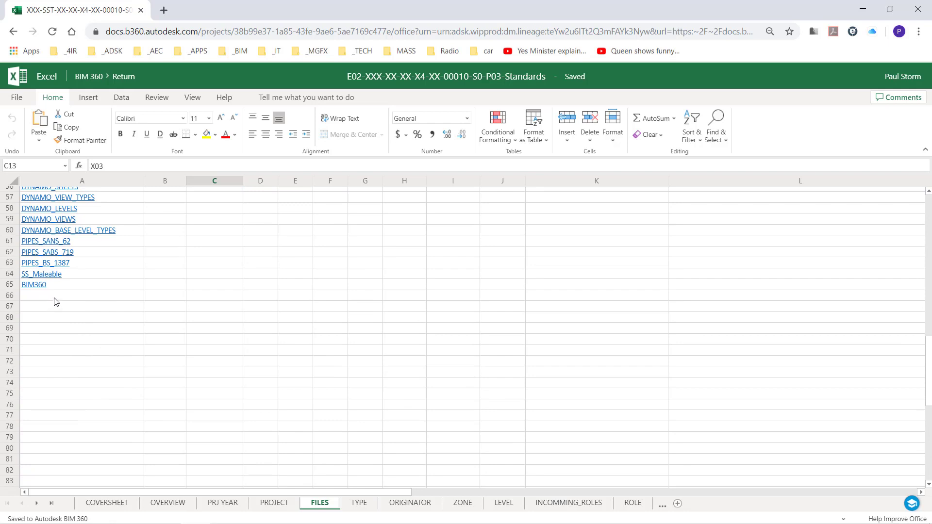
click(56, 300)
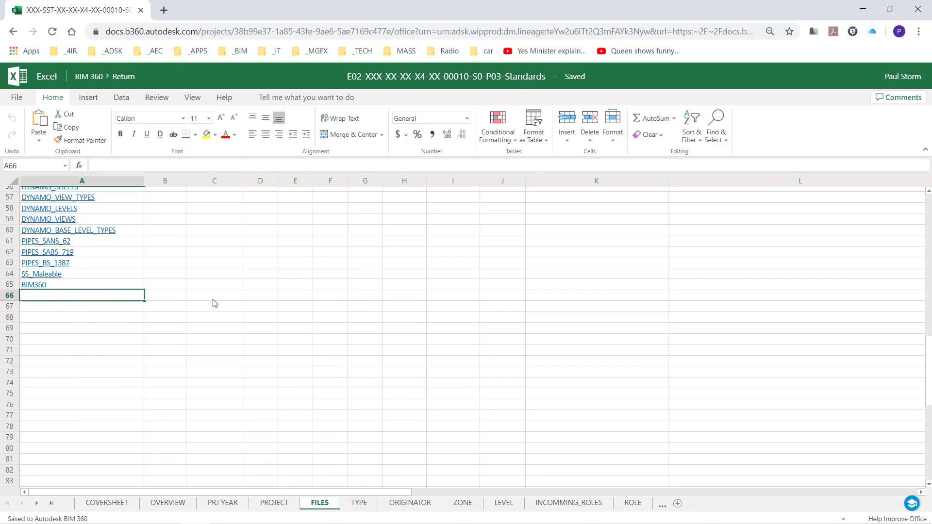
click(193, 289)
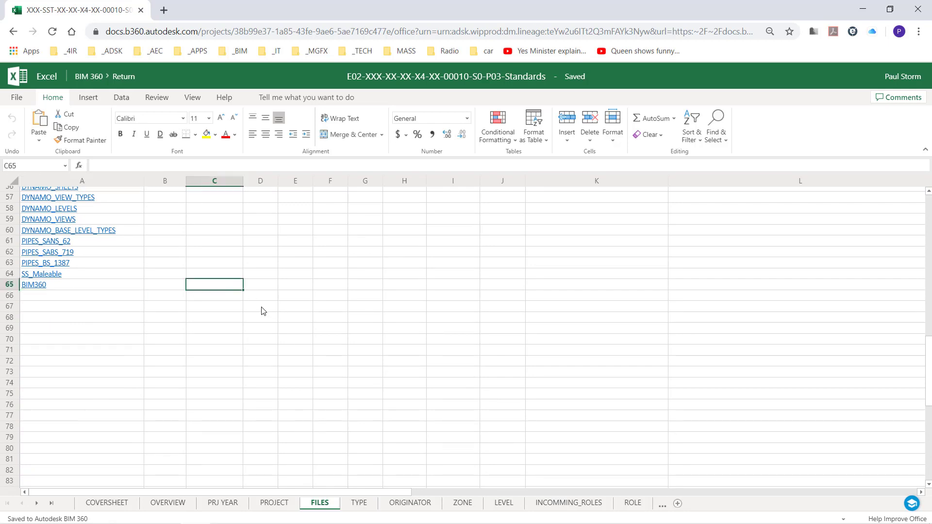
click(35, 287)
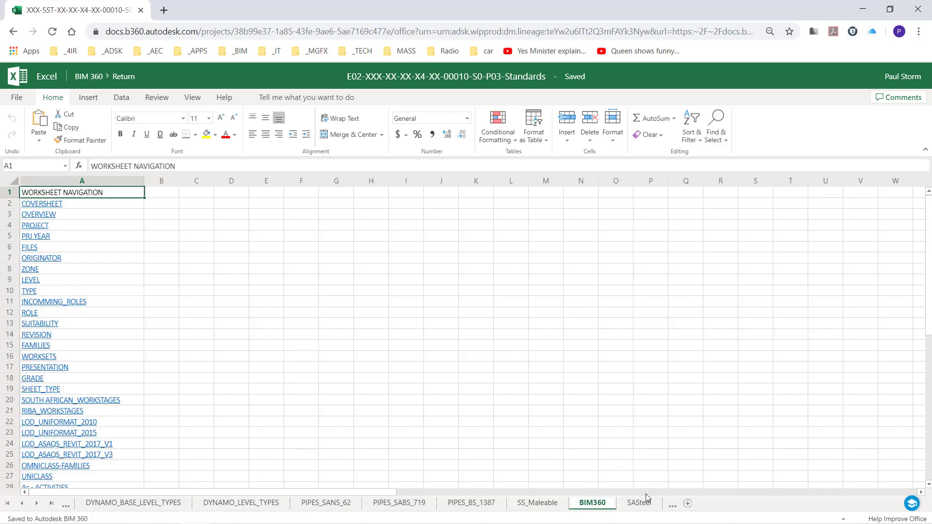
Check the end of the navigation list on the SA Families 2020 sheet and view Sheet1
click(671, 507)
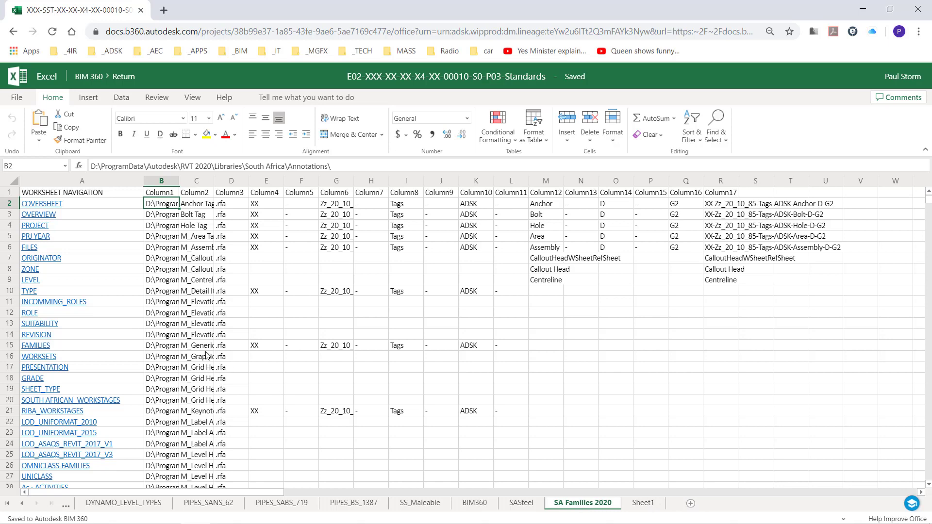
scroll(219, 347, down, 20)
scroll(219, 347, up, 3)
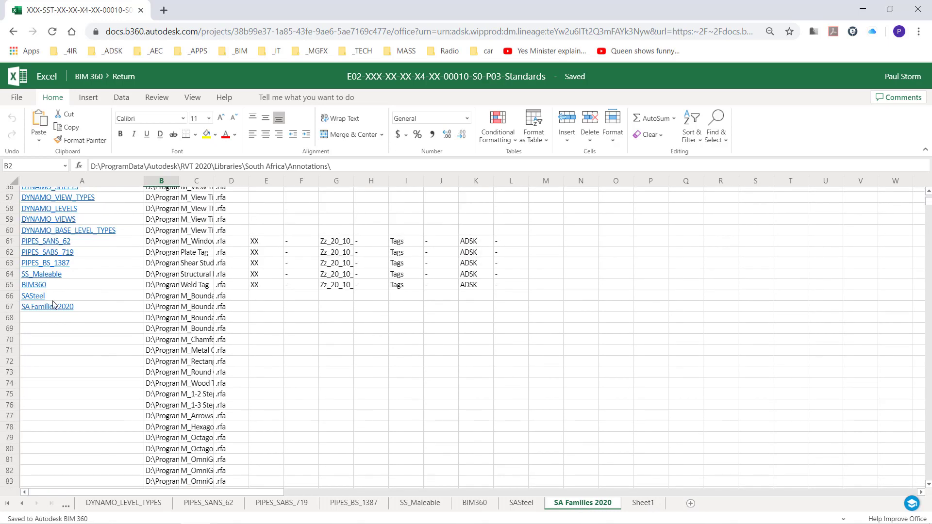
click(643, 504)
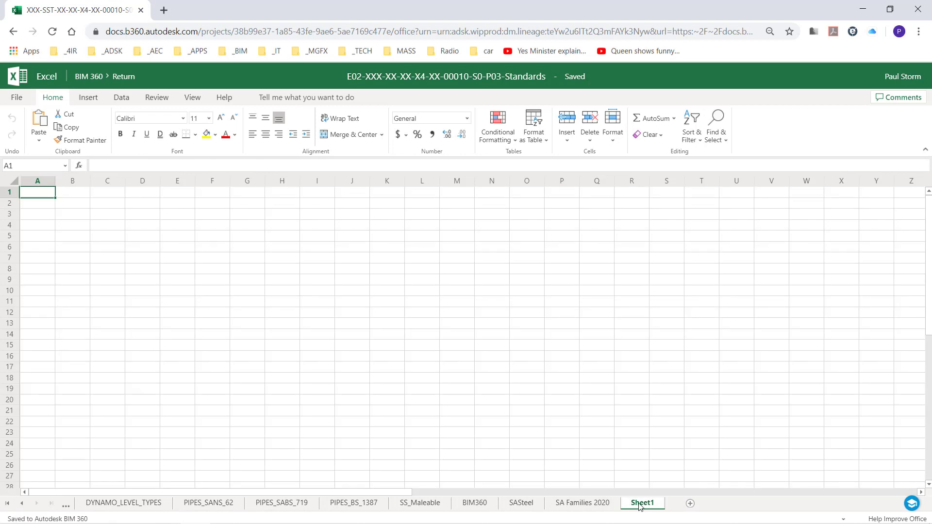
Copy the worksheet navigation column A from SA Families 2020 into column A of Sheet1
click(589, 503)
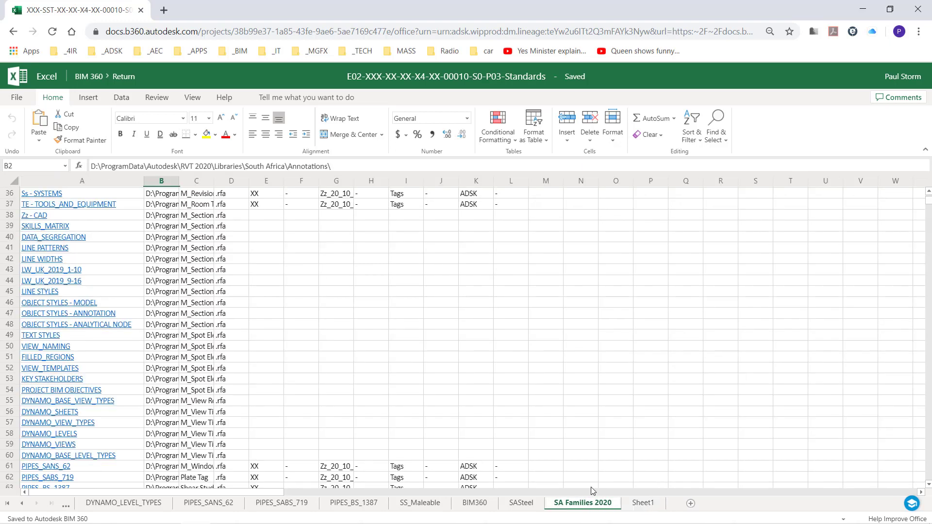
click(65, 182)
key(ctrl+c)
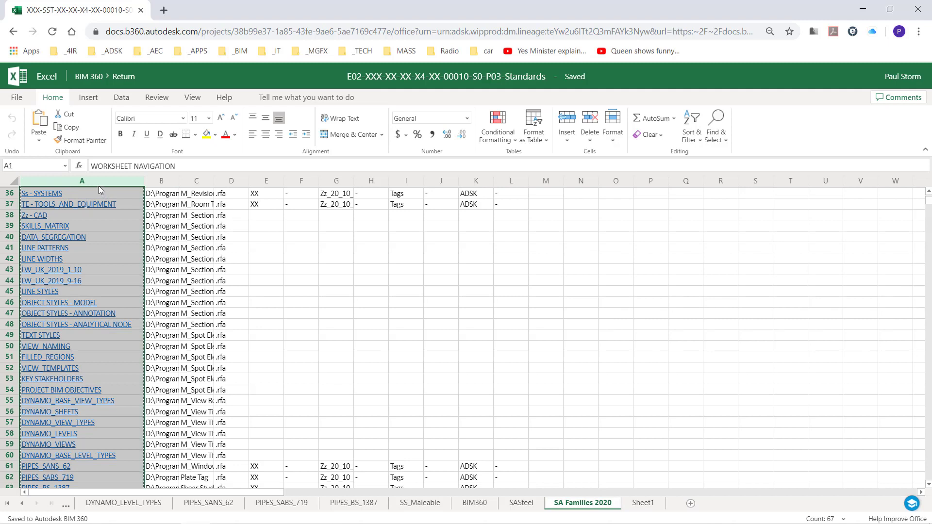
click(640, 503)
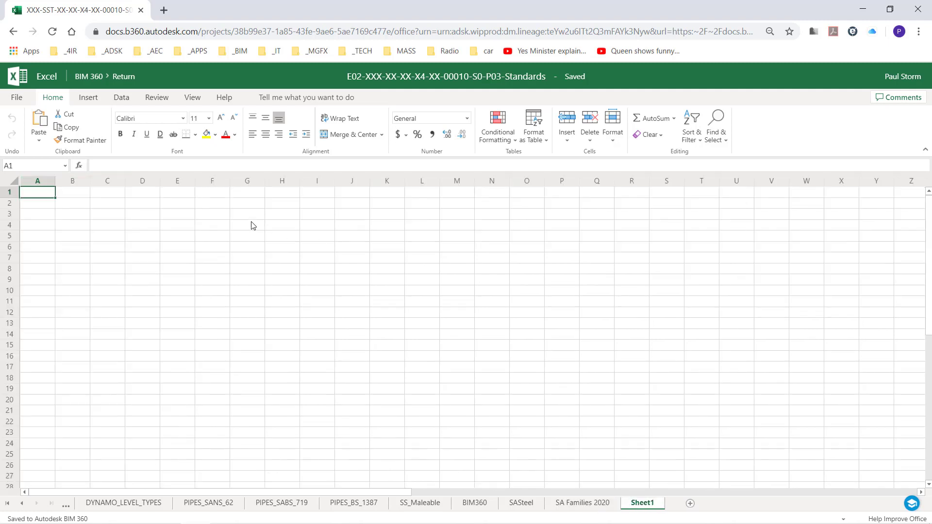
click(44, 184)
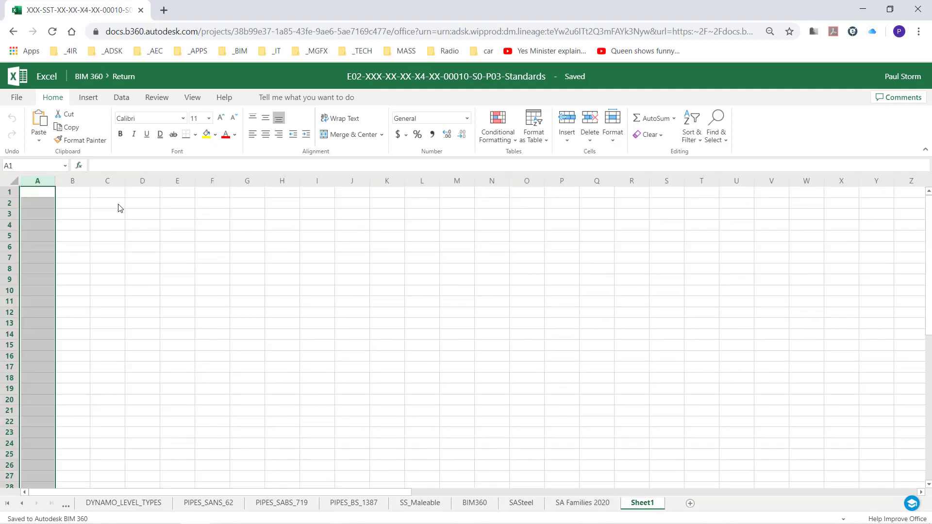
key(ctrl+v)
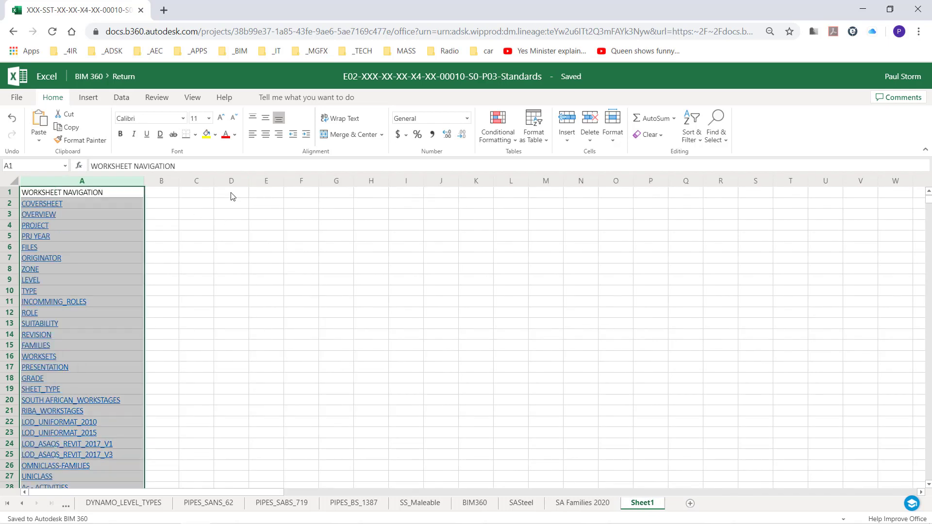
click(216, 249)
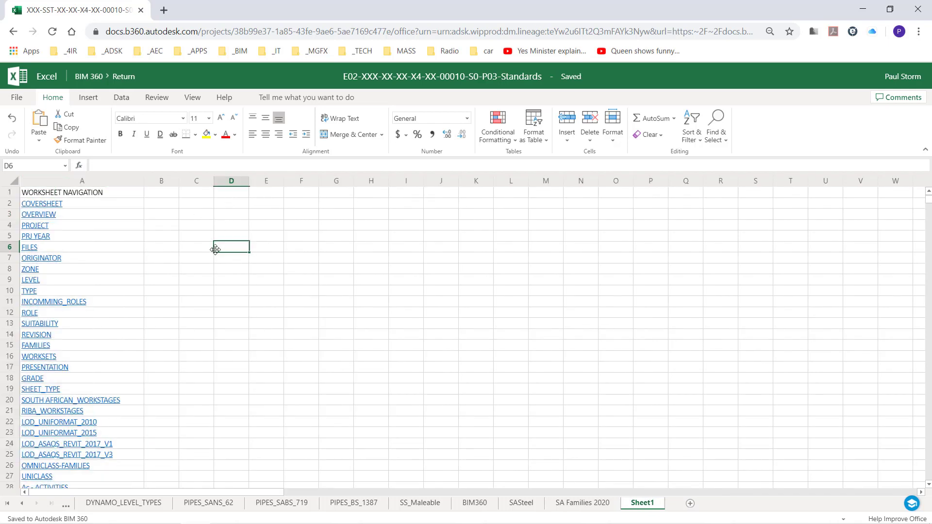
right_click(646, 506)
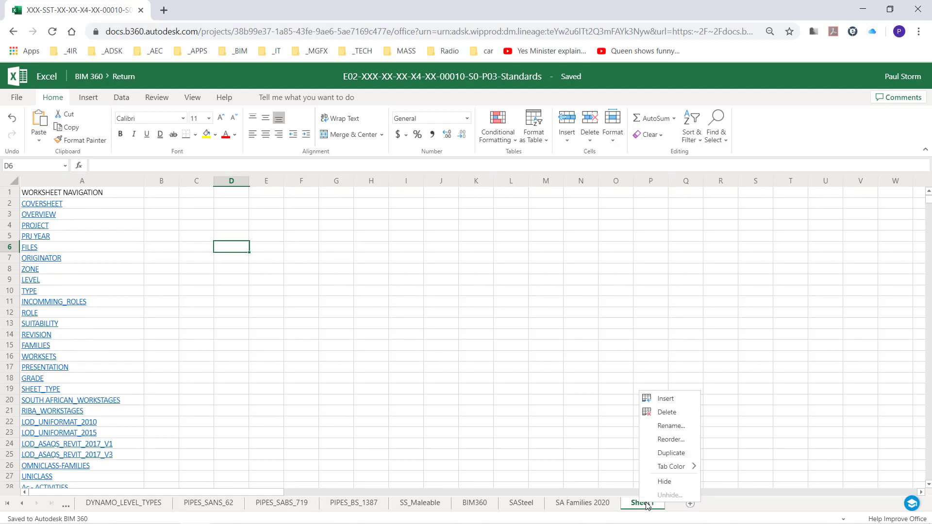
click(670, 426)
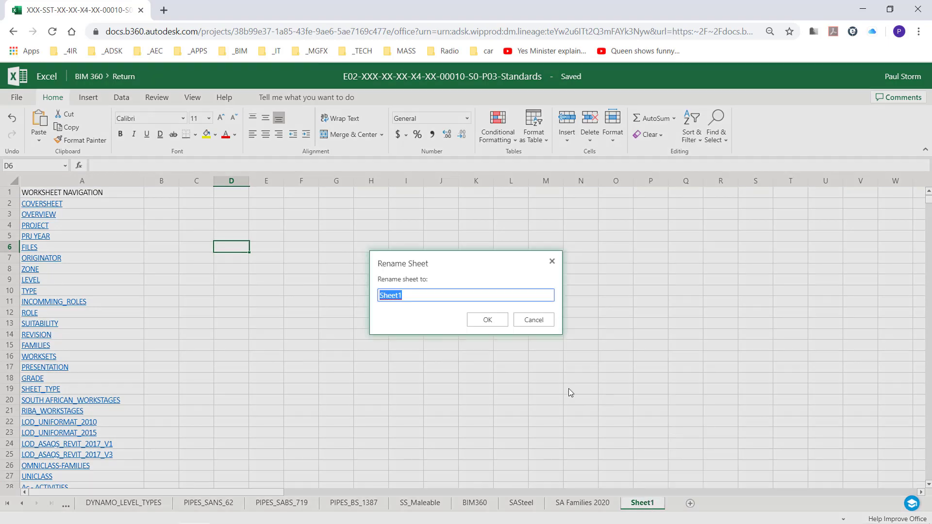
click(552, 262)
Insert a hyperlink in cell A68 of Sheet1 with display text Sheet1, pointing to Sheet1!a1 in this document
click(316, 346)
scroll(148, 330, down, 10)
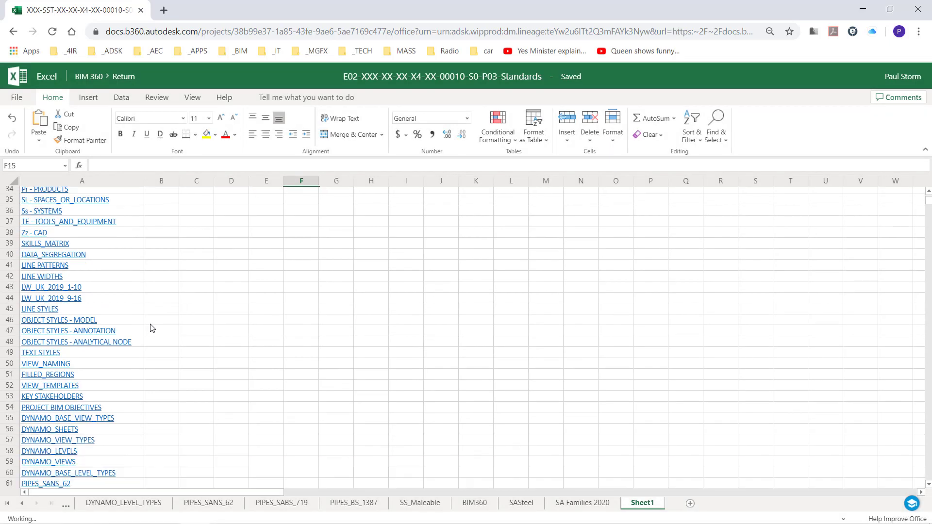
scroll(150, 328, down, 6)
click(72, 381)
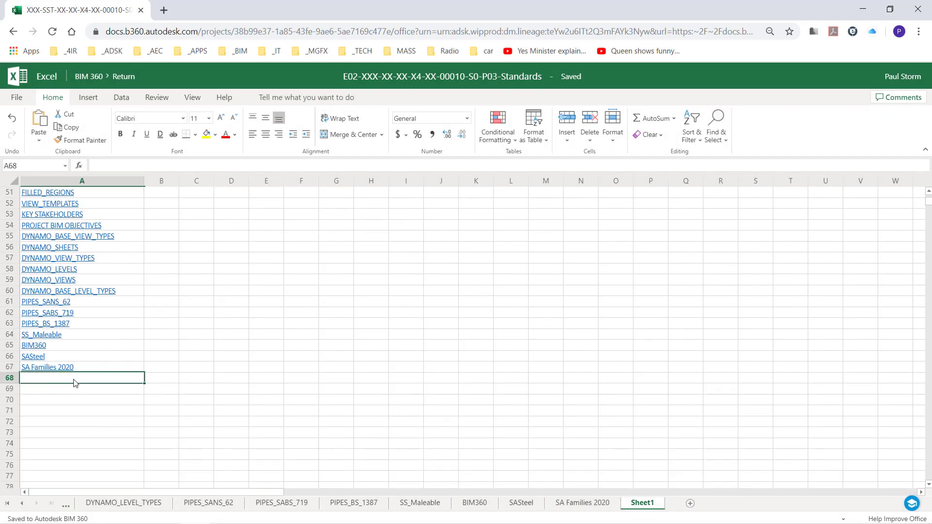
right_click(79, 381)
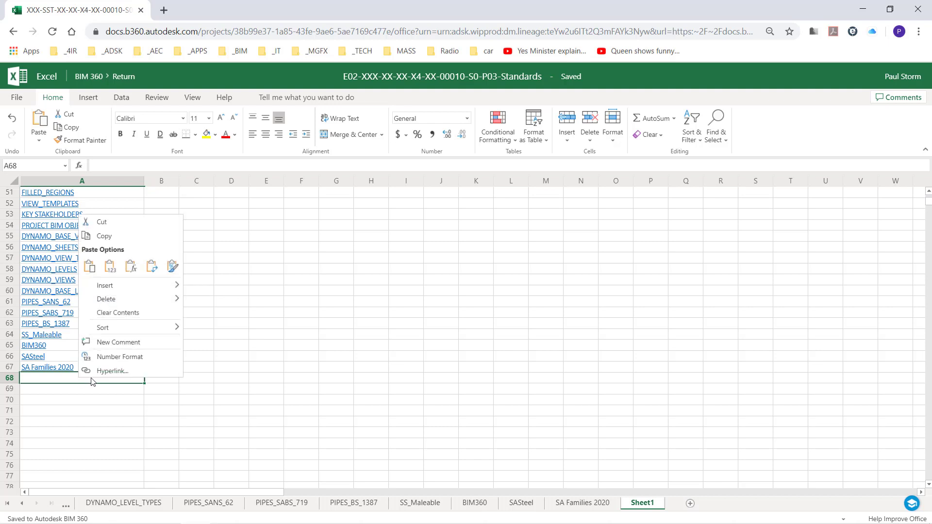
click(119, 369)
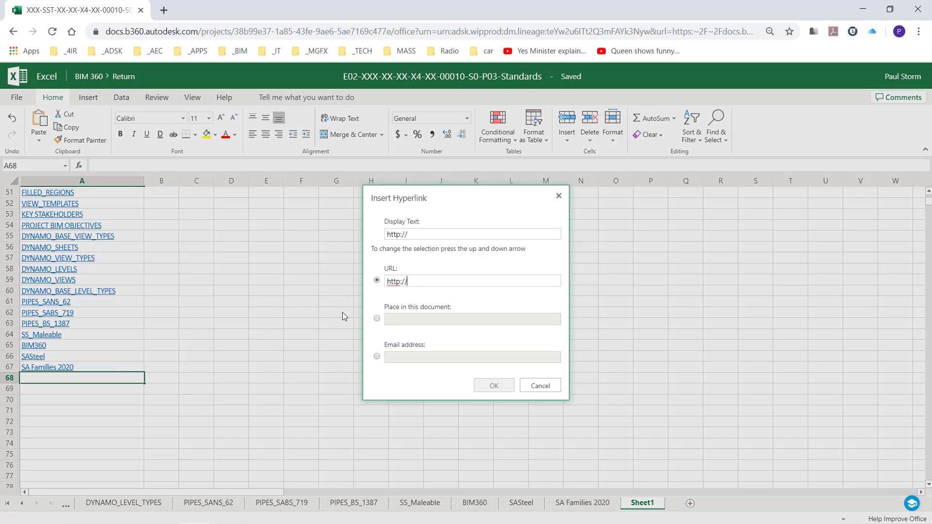
click(377, 319)
click(415, 320)
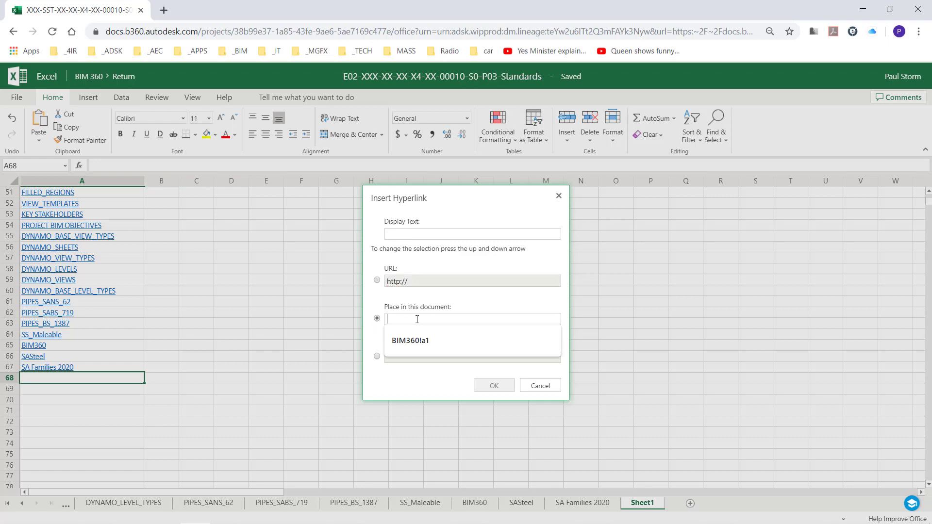
text(Sheet1)
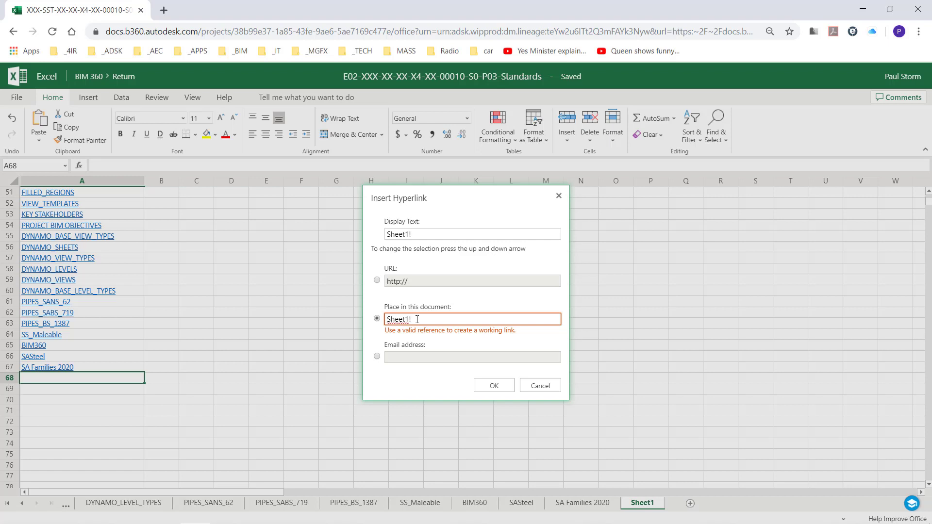
text(!a1)
click(438, 236)
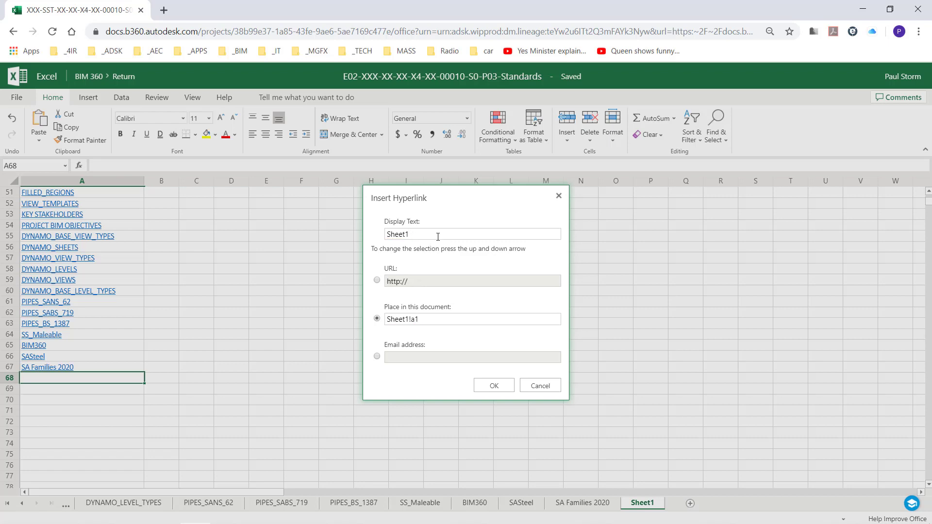
click(493, 386)
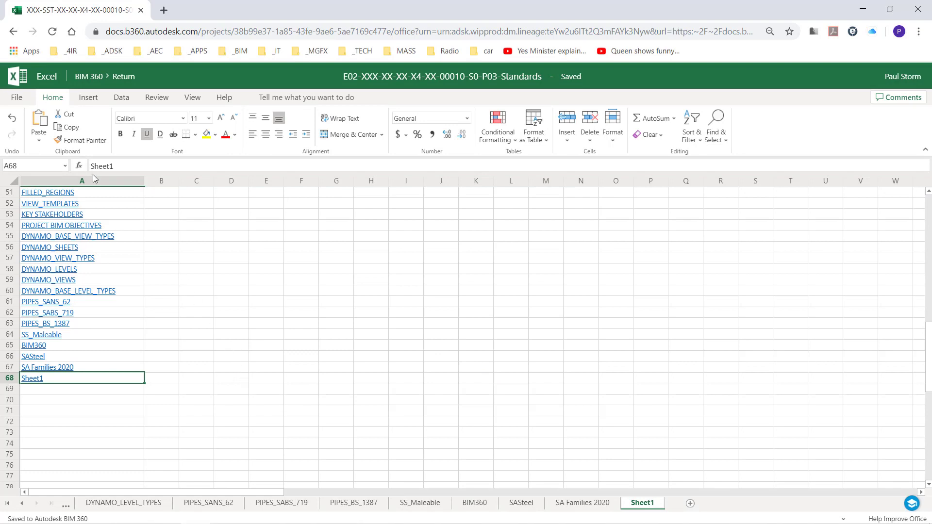
Copy column A of Sheet1 and paste it over column A of the COVERSHEET worksheet
scroll(141, 250, up, 15)
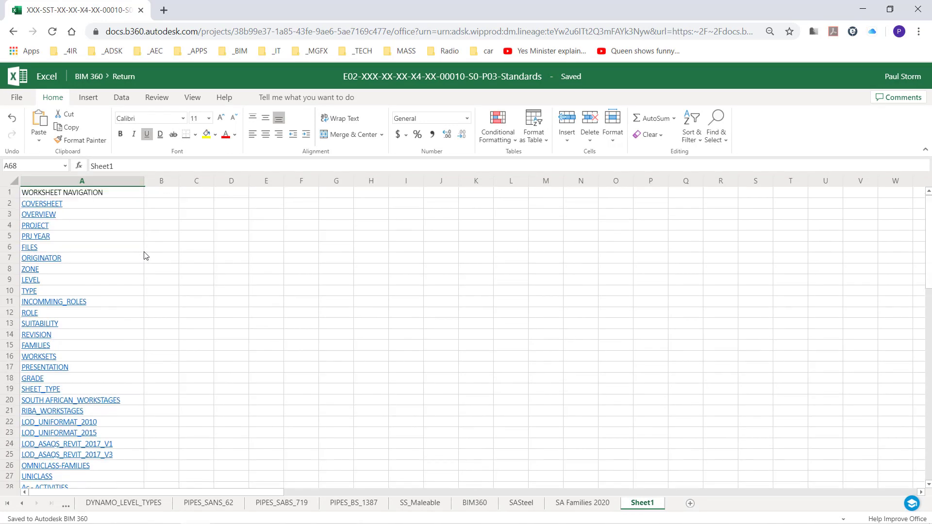
click(82, 184)
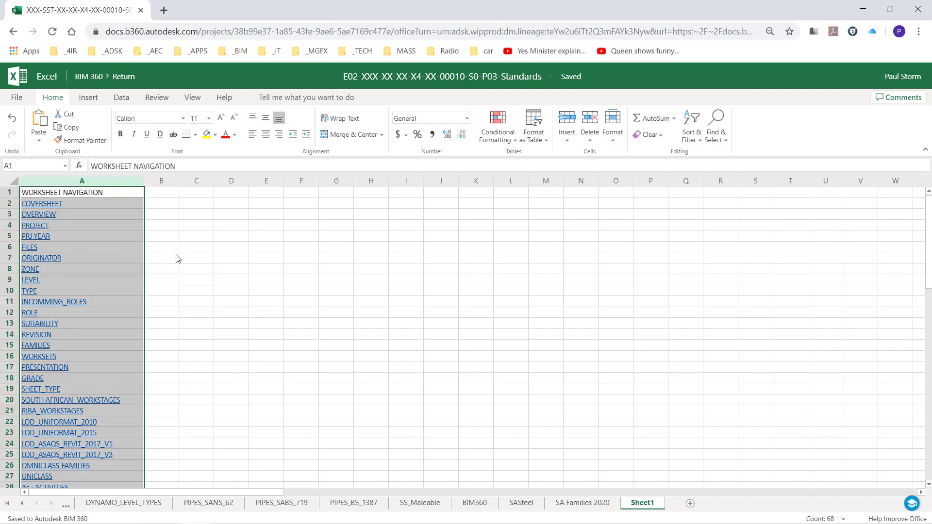
key(ctrl+c)
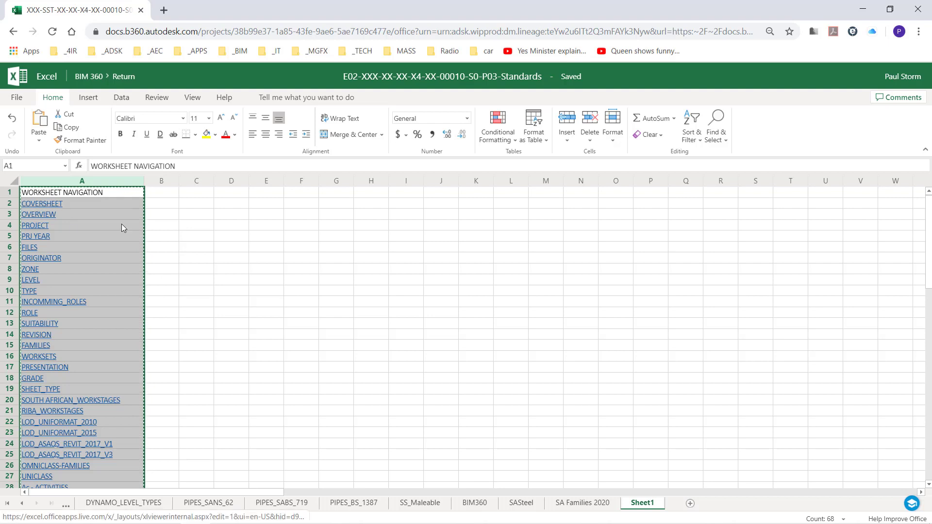
click(231, 224)
click(42, 205)
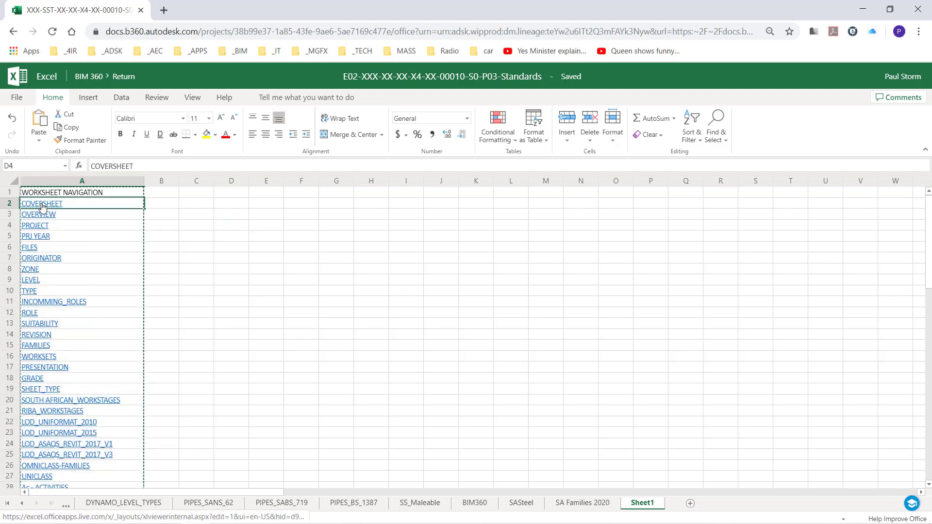
click(63, 185)
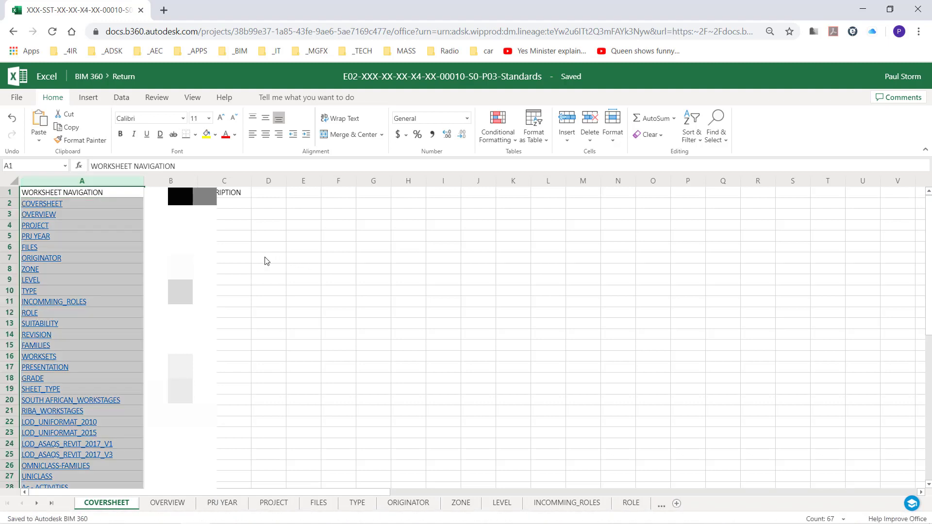
right_click(84, 185)
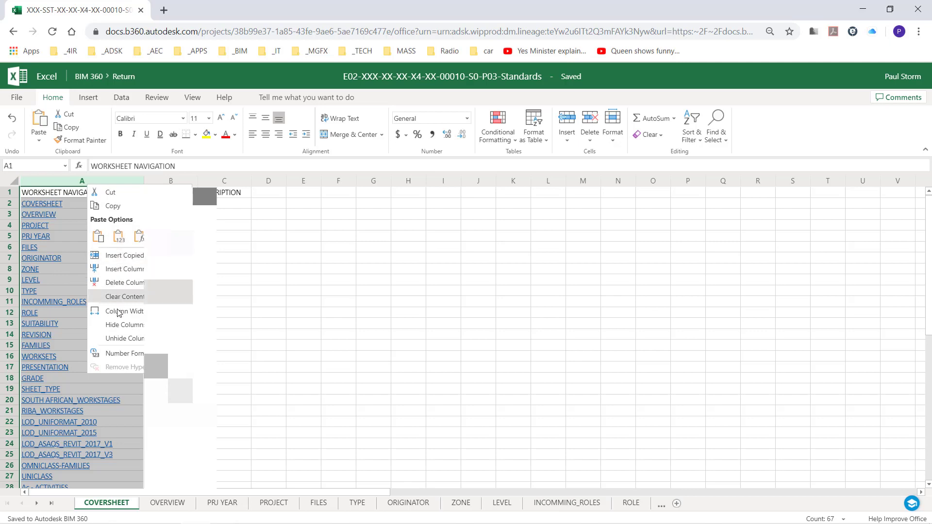
click(100, 240)
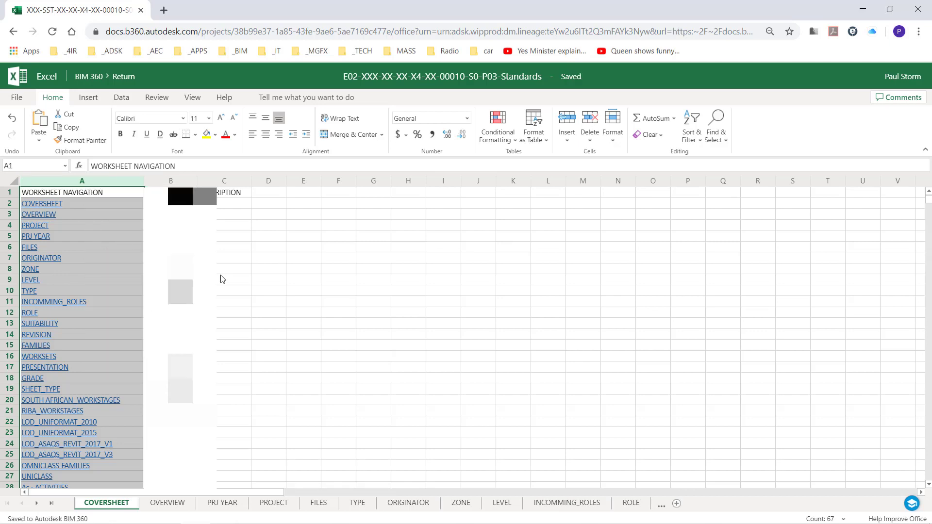
Check the end of the navigation list on COVERSHEET, follow the Sheet1 link and look through the list there
click(235, 312)
scroll(101, 335, down, 20)
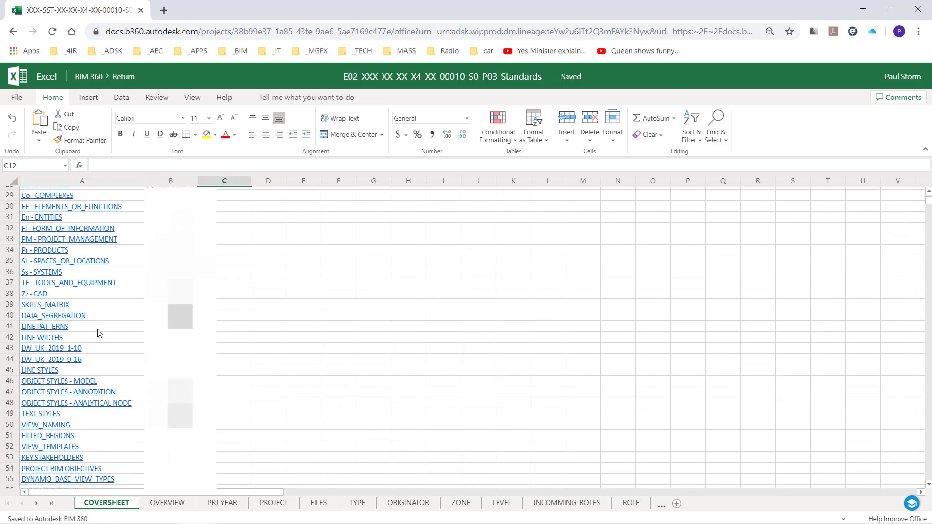
scroll(101, 335, up, 7)
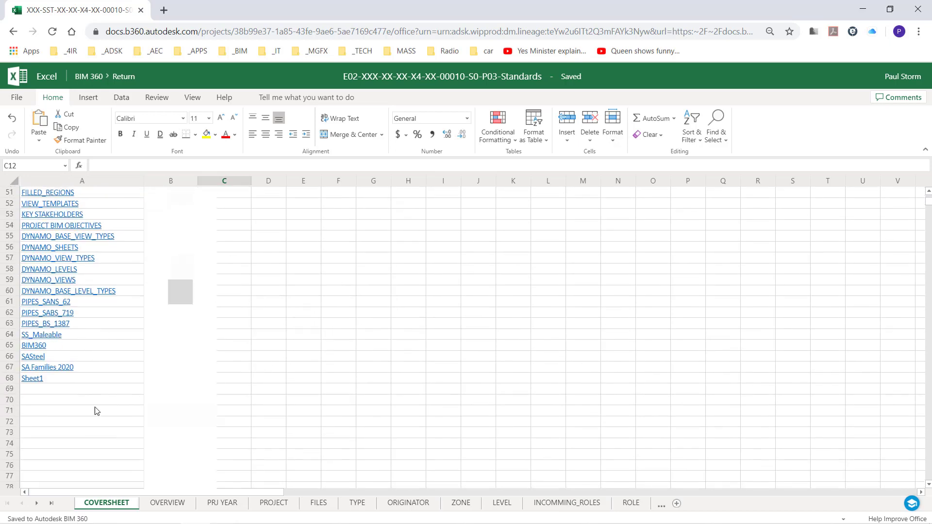
click(37, 383)
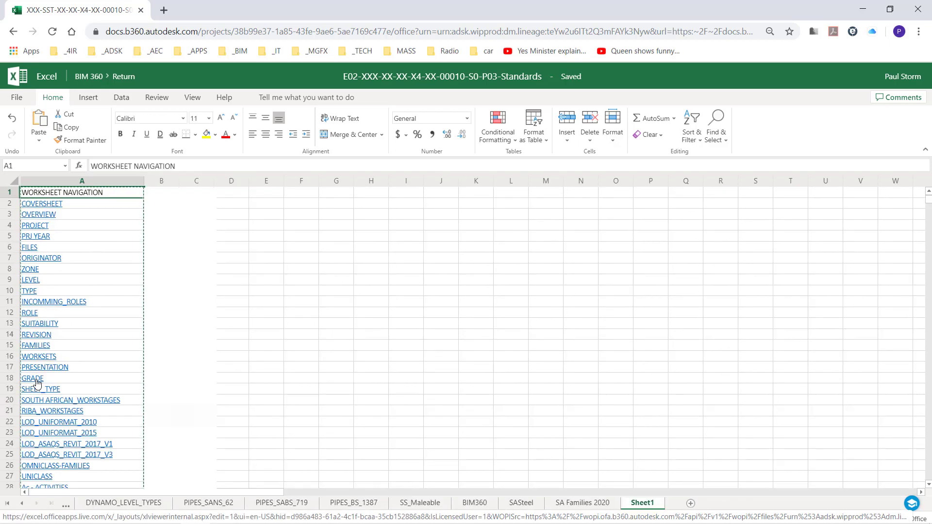
scroll(201, 289, down, 20)
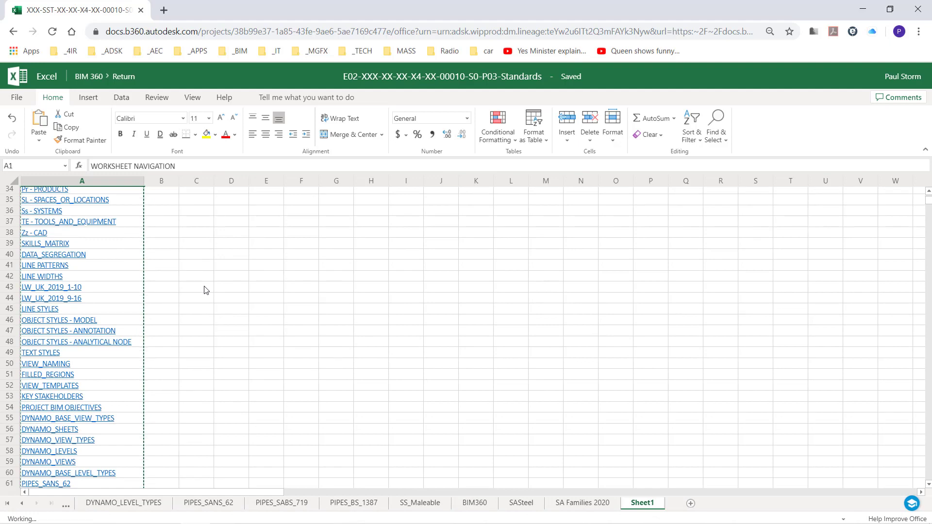
scroll(204, 292, up, 20)
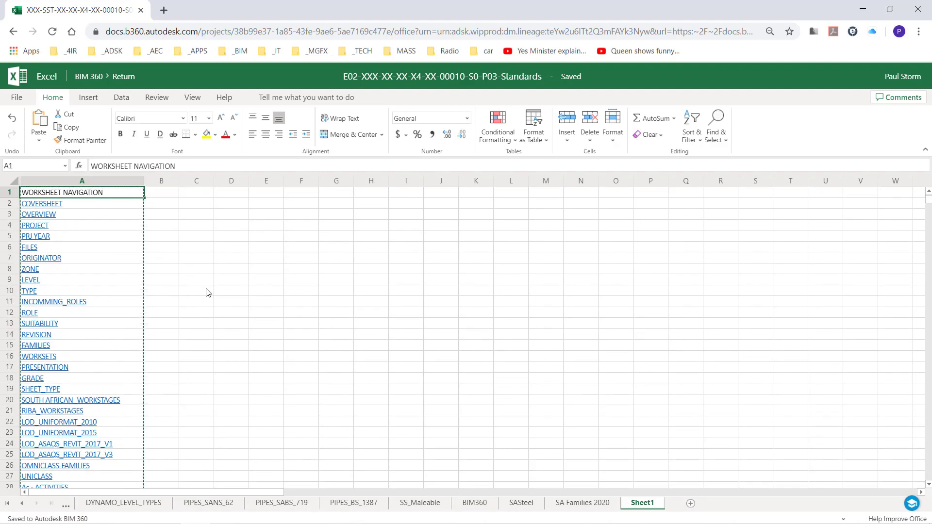
click(210, 229)
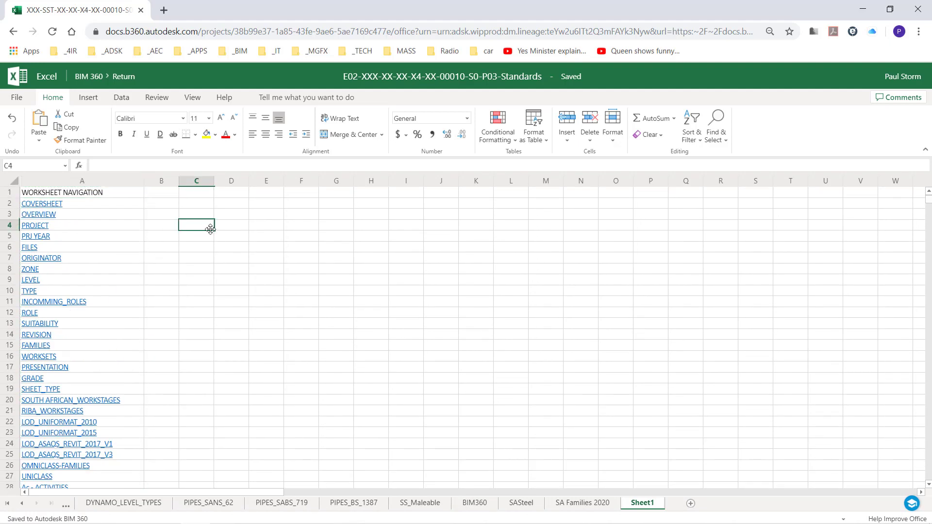
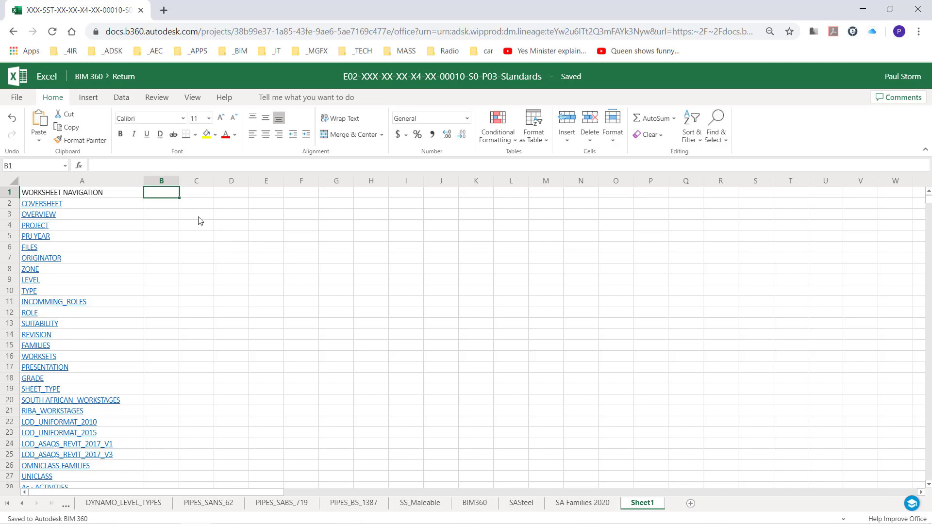
Open XXX-SST-XX-XX-X4-XX-00010-S0-P03-STANDARDS.xlsx from the local STANDARDS folder in desktop Excel, choosing to update its external links
mouse_move(359, 522)
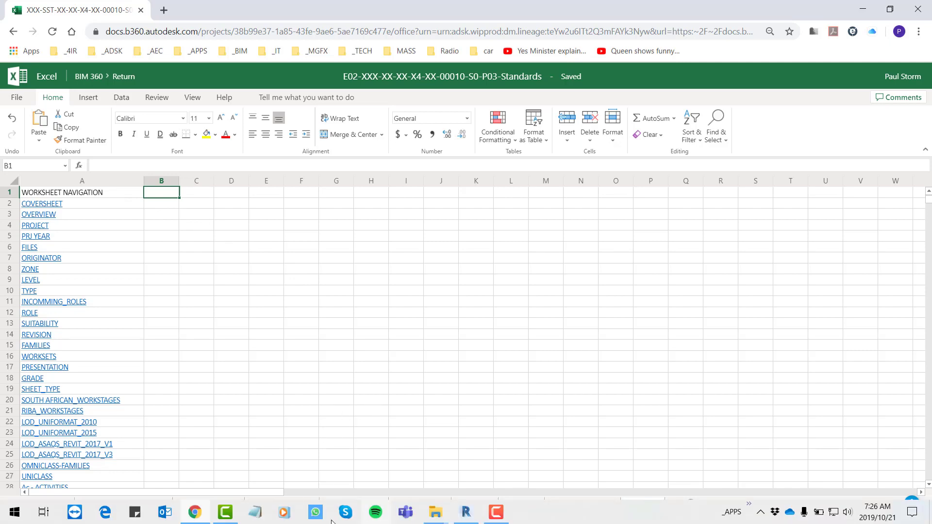
mouse_move(439, 515)
click(474, 466)
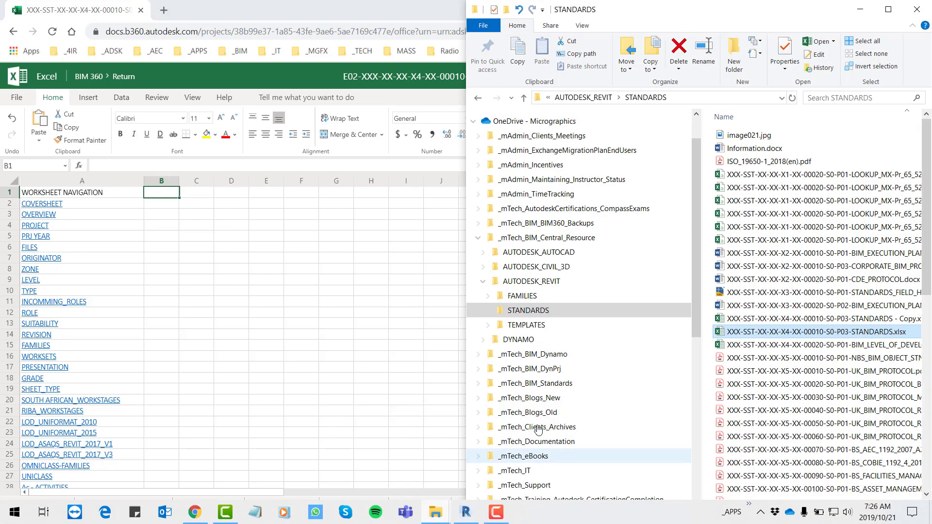
double_click(816, 332)
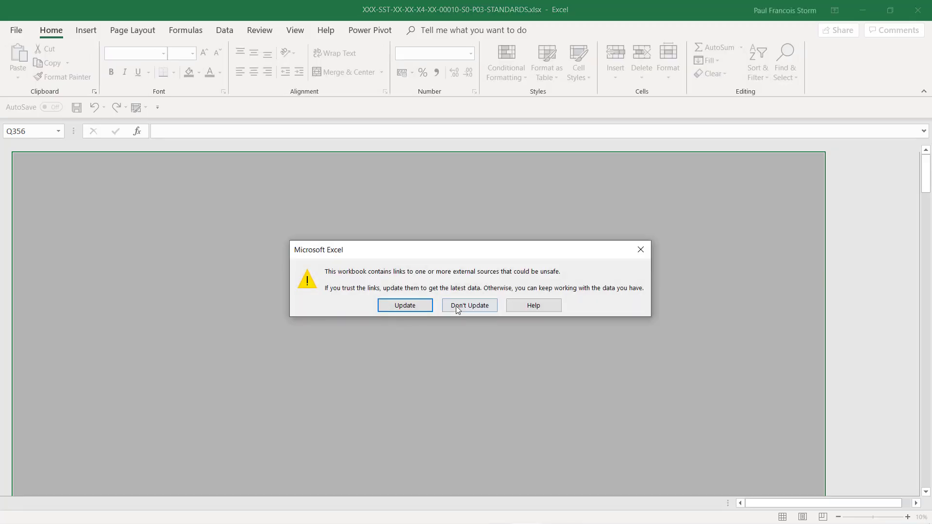
click(417, 309)
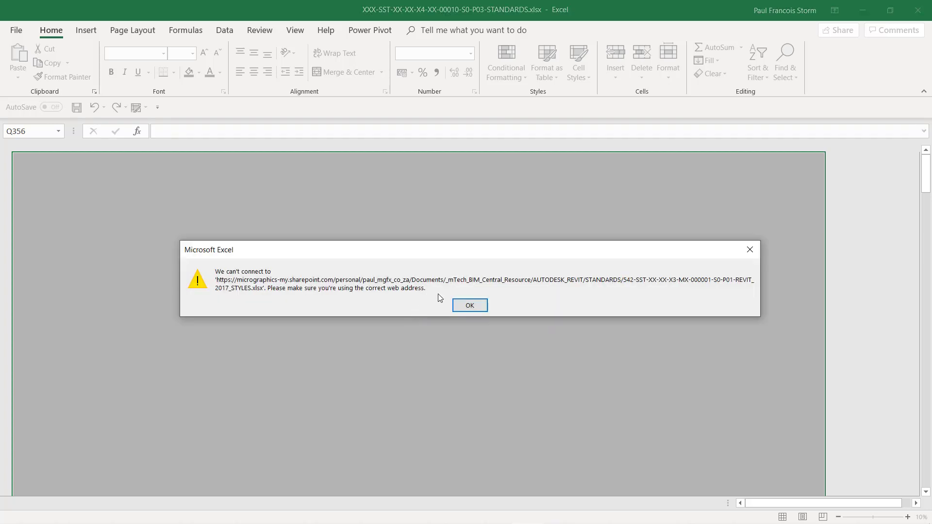
click(459, 309)
click(469, 320)
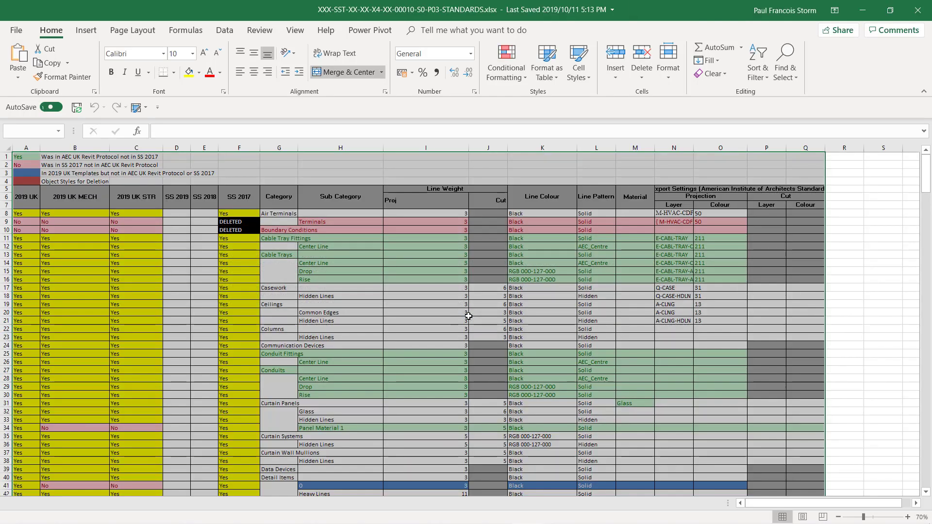
Look through the OBJECT STYLES - MODEL sheet, activate the Pr - PRODUCTS sheet and view it from its first row
scroll(408, 279, down, 16)
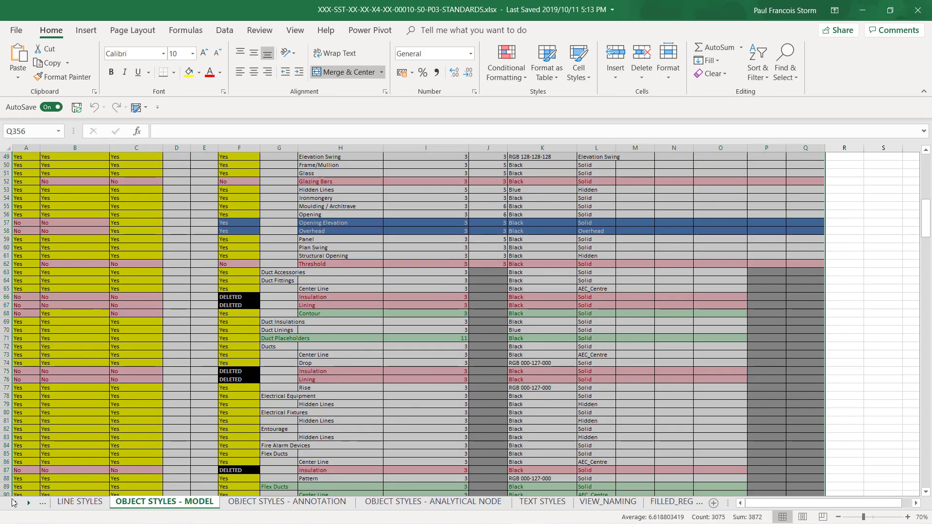
right_click(20, 505)
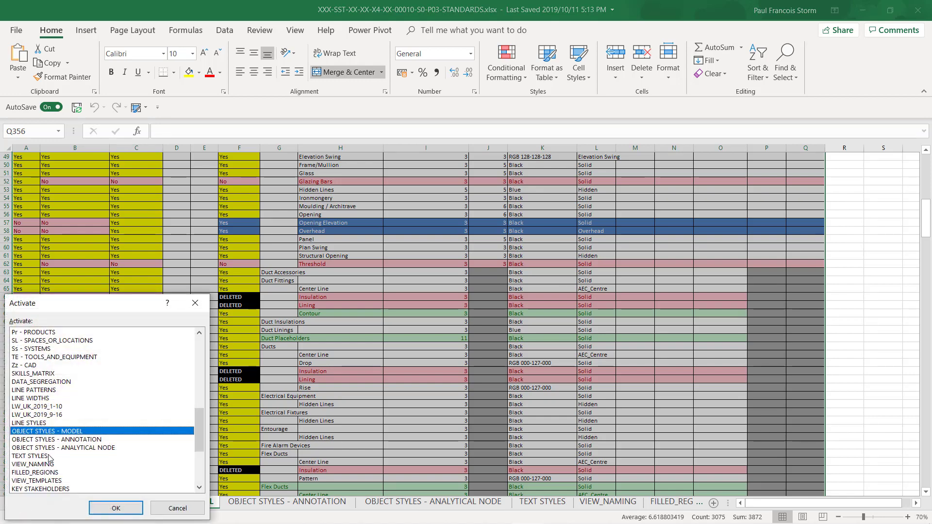
scroll(37, 396, up, 2)
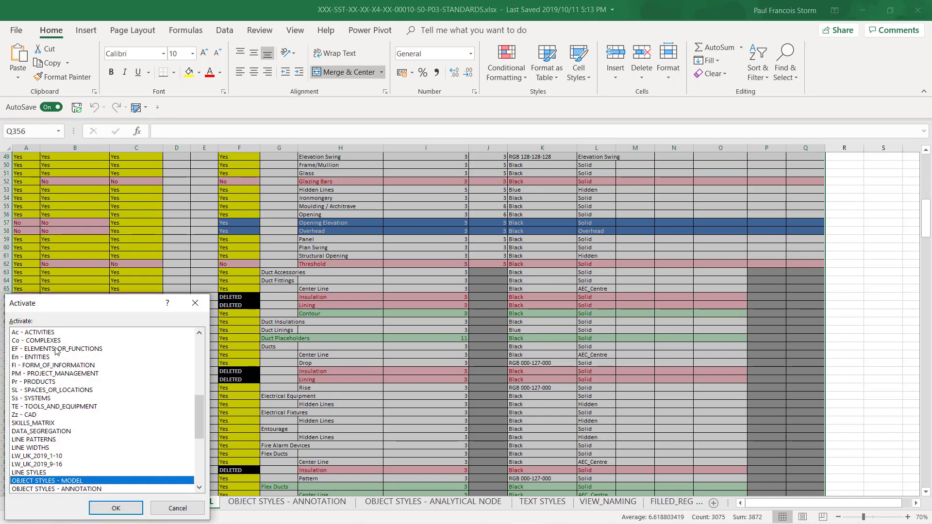
click(46, 383)
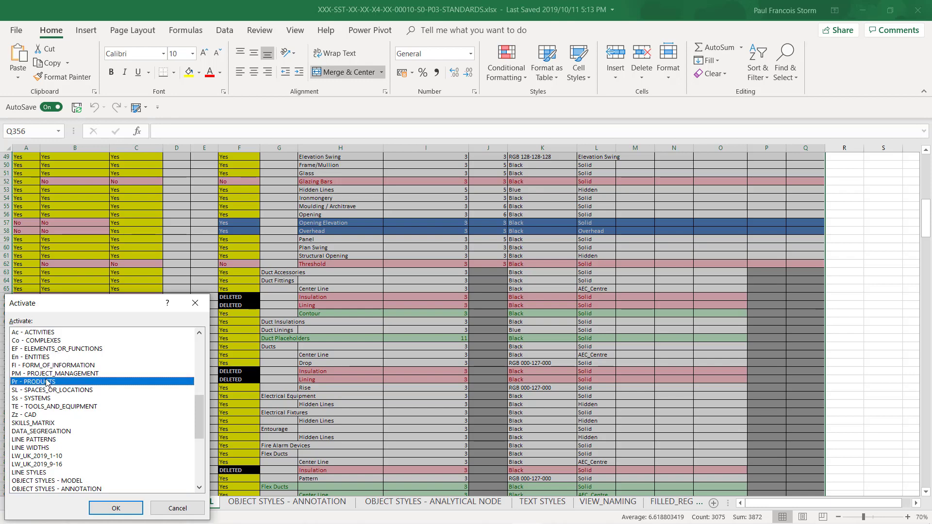
click(116, 508)
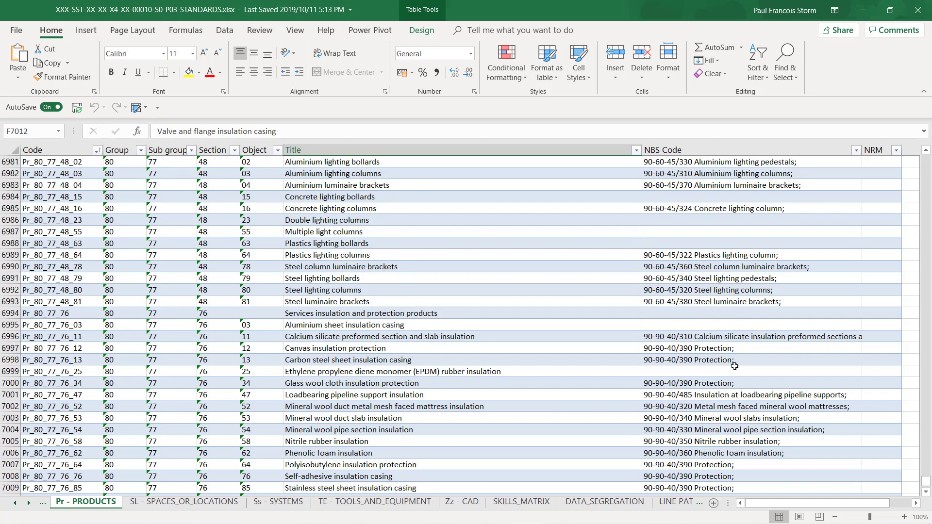
click(753, 372)
drag(925, 481, 545, 146)
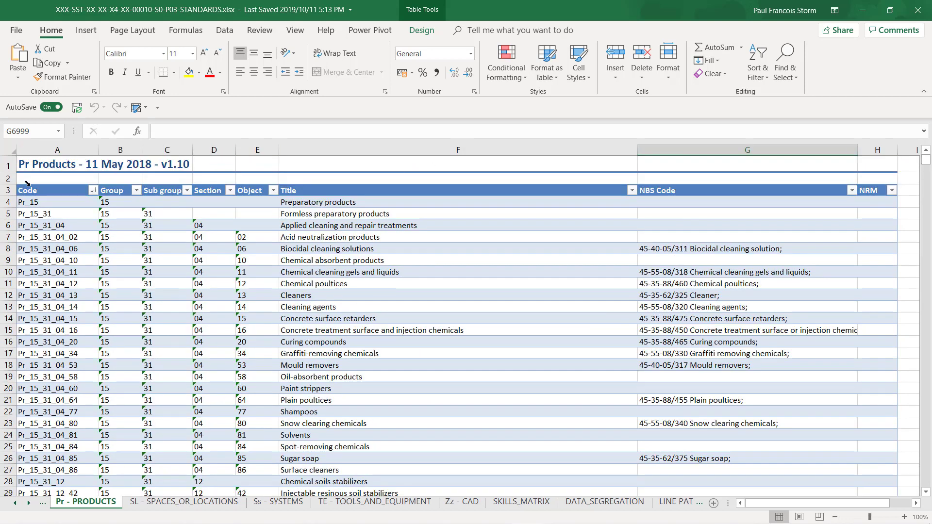
Copy the Pr - PRODUCTS table data from cell A4 through G6999
shift+click(71, 203)
right_click(77, 214)
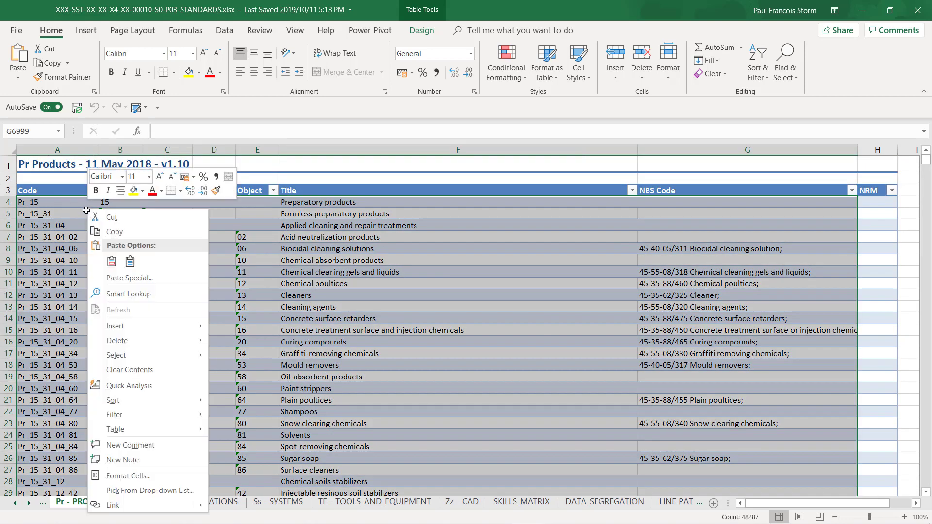
click(127, 229)
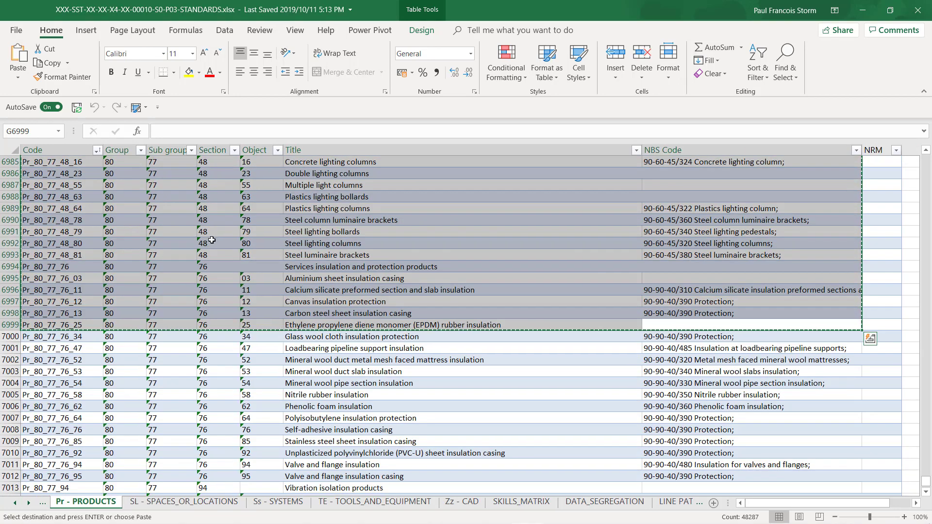
Switch to the BIM 360 Standards workbook in Chrome and try to paste the copied products data at cell B1 of Sheet1
key(alt+Tab)
key(alt+Tab)
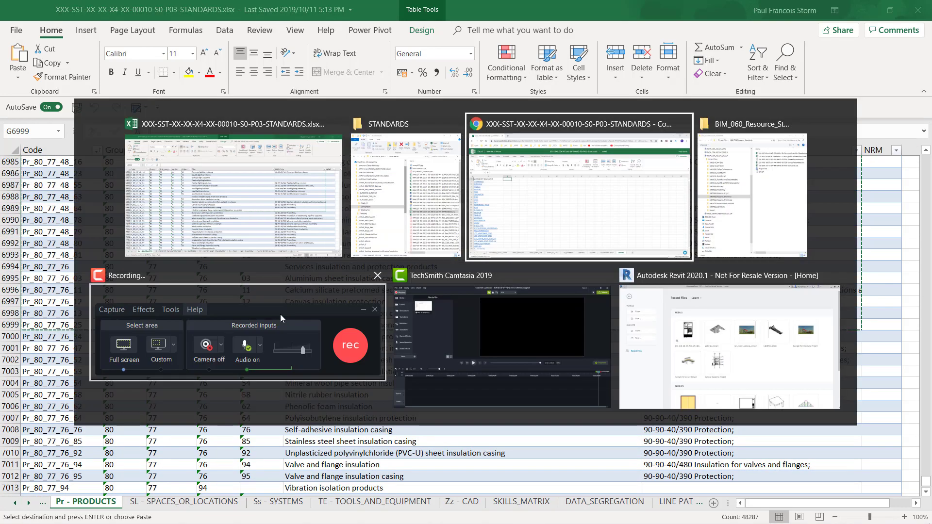
right_click(160, 196)
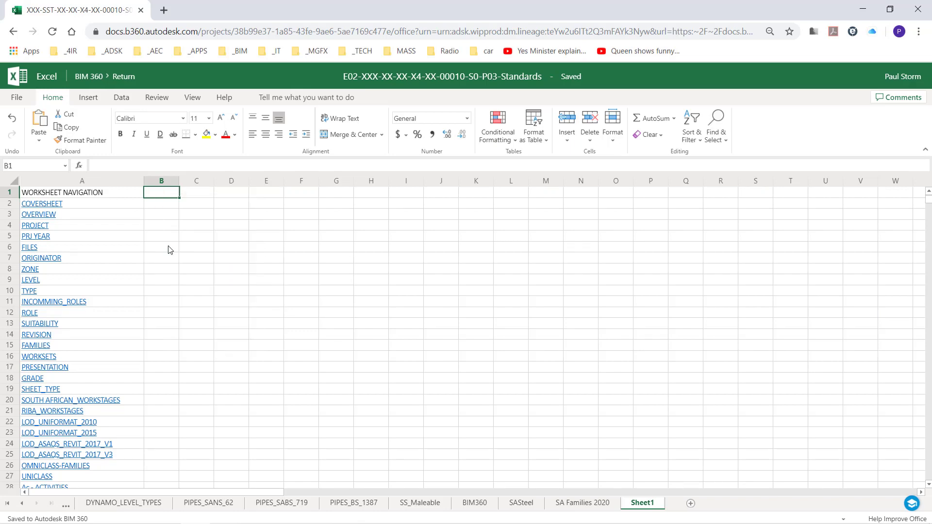
click(168, 246)
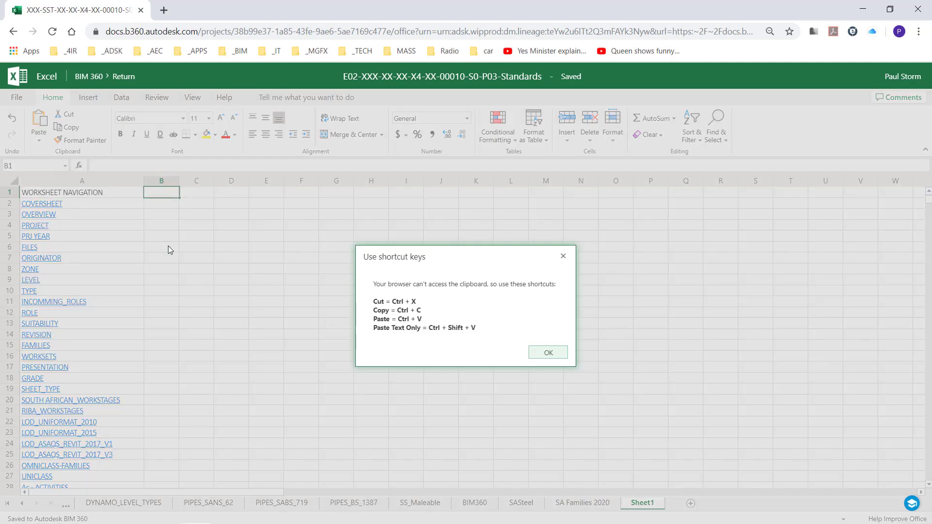
click(563, 255)
click(266, 215)
click(165, 193)
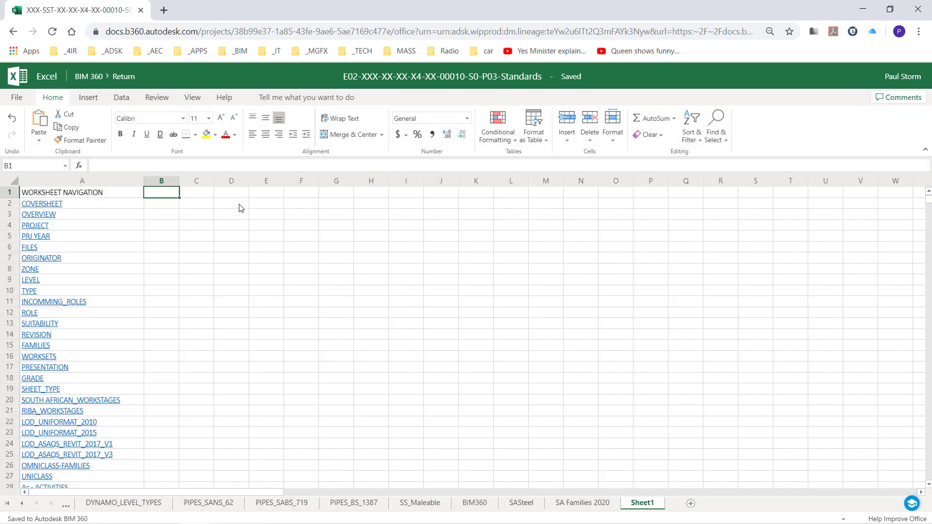
key(ctrl+v)
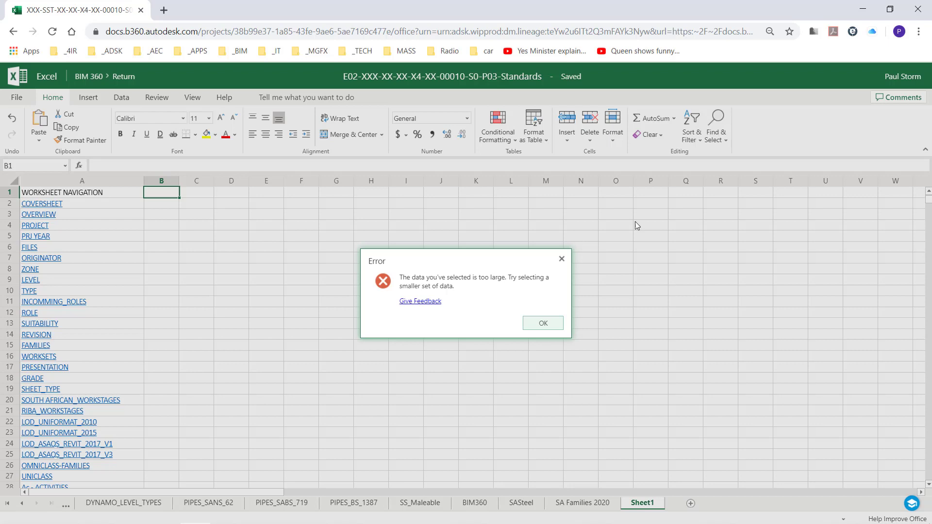
click(563, 262)
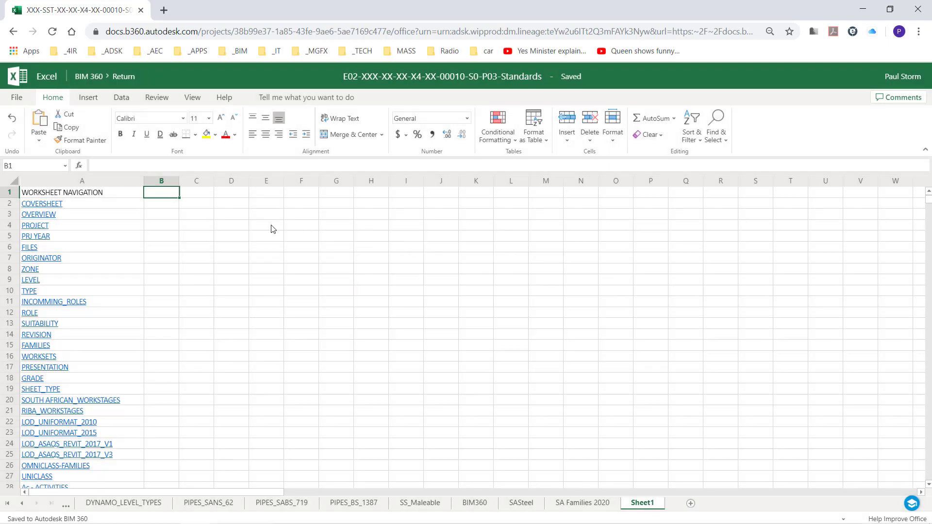
Leave the online workbook editor and its read-only preview, returning to the BIM_060_Resource_Standards folder's file list
click(234, 227)
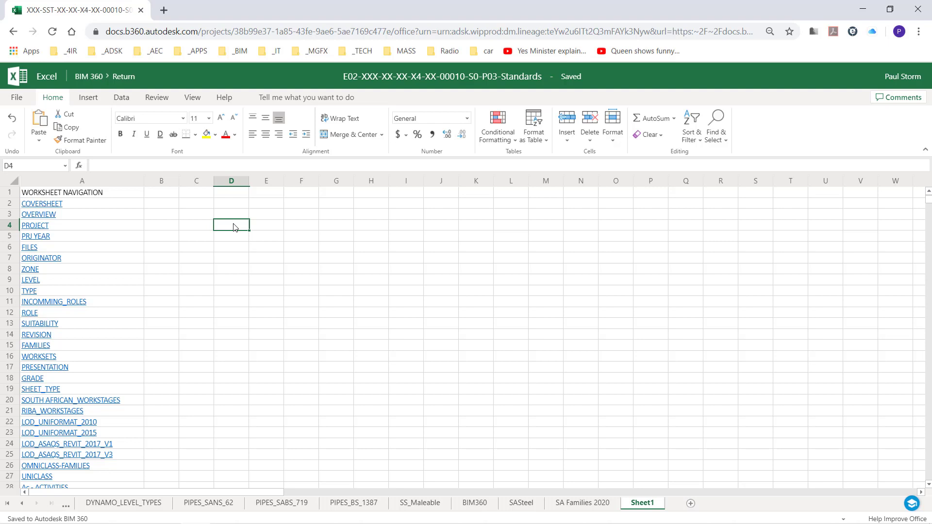
click(13, 35)
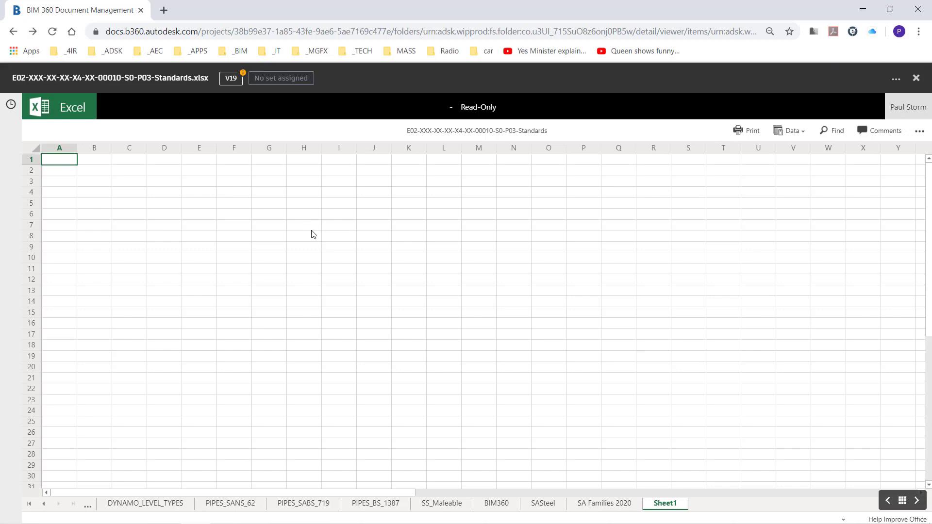
click(14, 32)
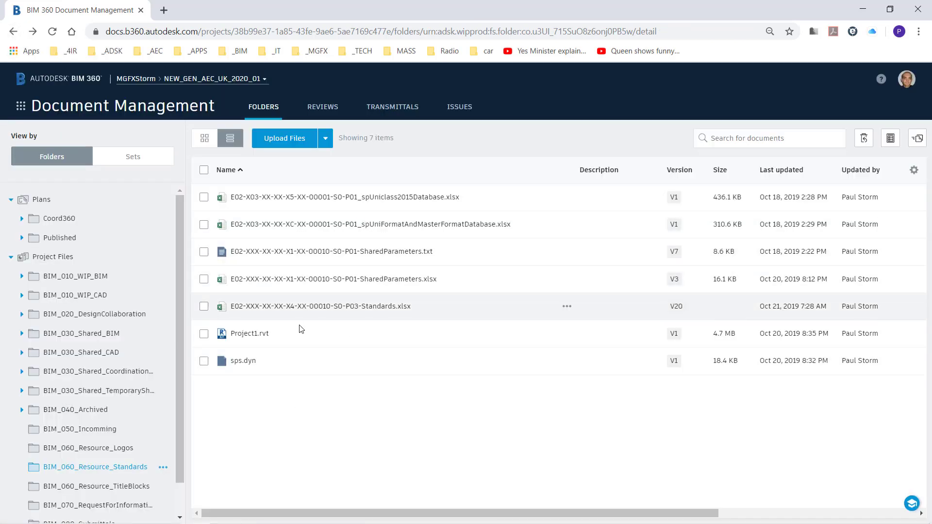